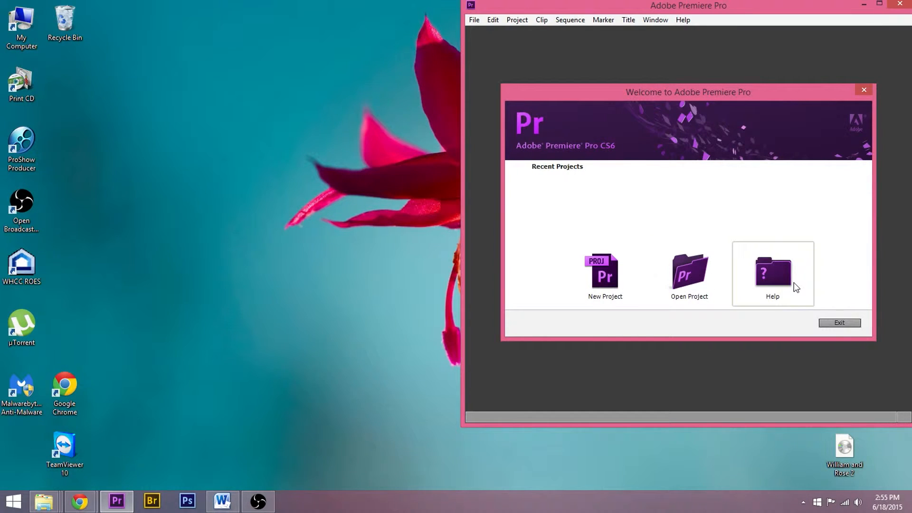
Step: Start a new project and keep HDV as its capture format
click(603, 267)
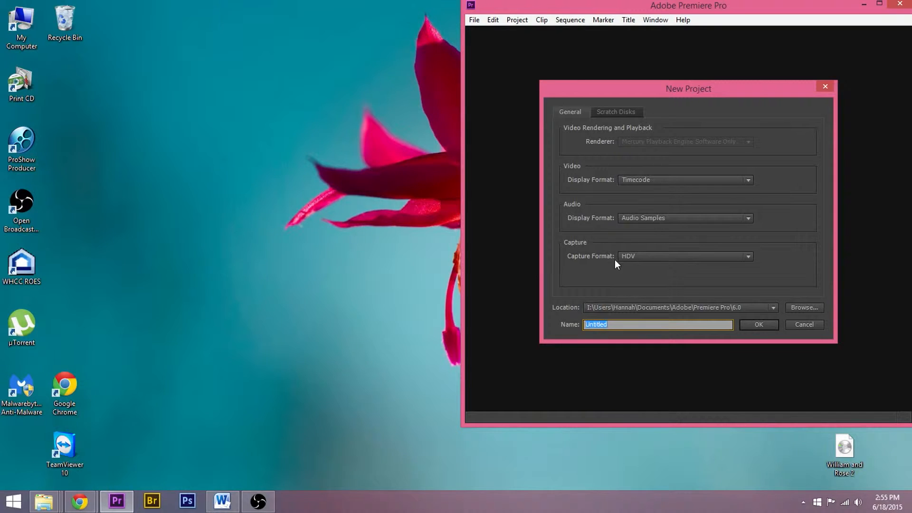
click(653, 259)
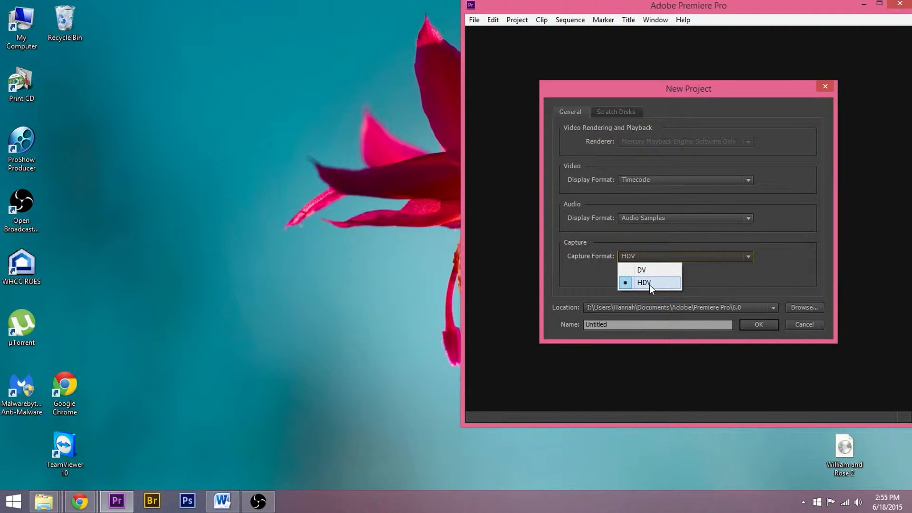
click(697, 278)
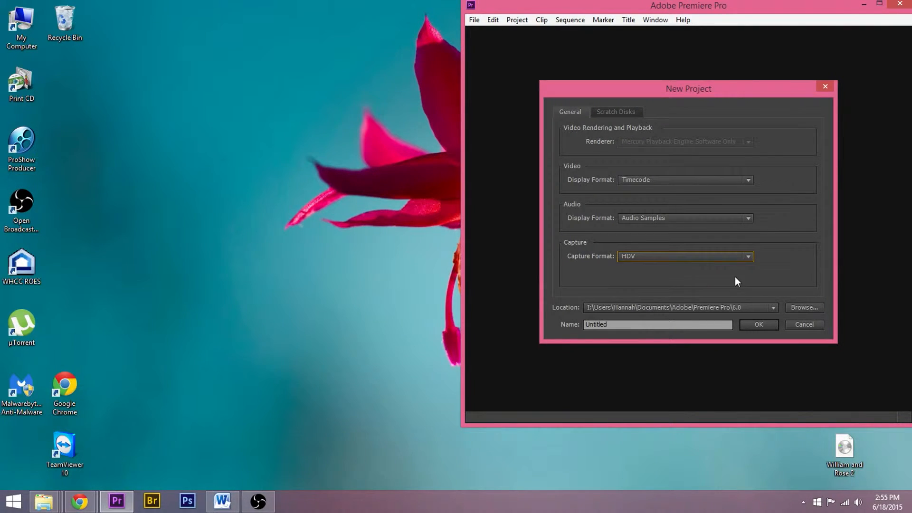
Step: Browse for the project location and open Tutorial Videos\Premiere for beginners on the Data (I:) drive
click(806, 307)
click(130, 187)
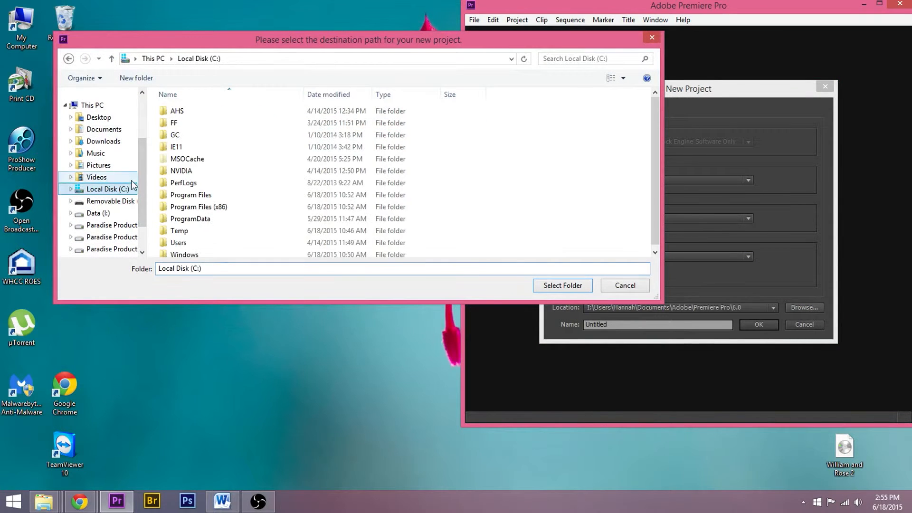
click(102, 213)
double_click(185, 138)
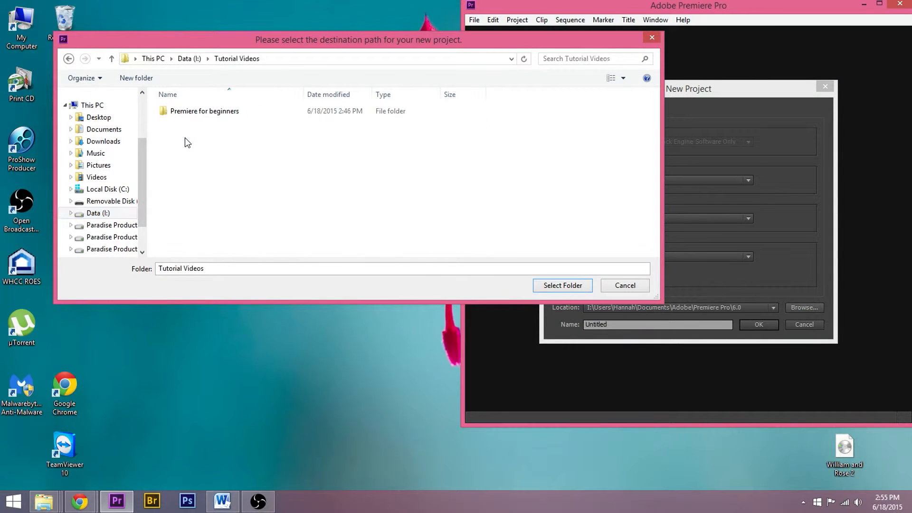
click(195, 111)
double_click(196, 111)
Step: Look over the Pictures, Premiere, Raw footage and Songs subfolders of the Premiere for beginners folder
click(183, 149)
click(184, 136)
click(184, 124)
click(183, 112)
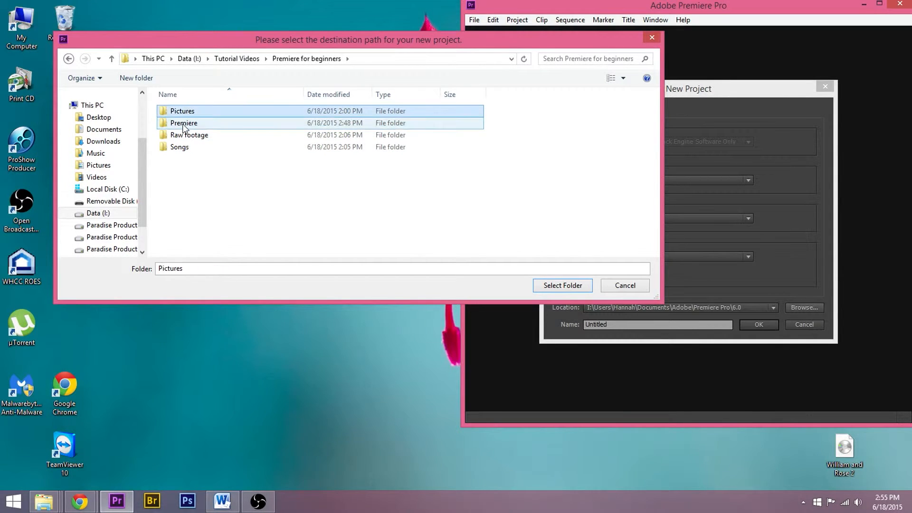
click(183, 124)
click(183, 136)
click(184, 148)
click(183, 137)
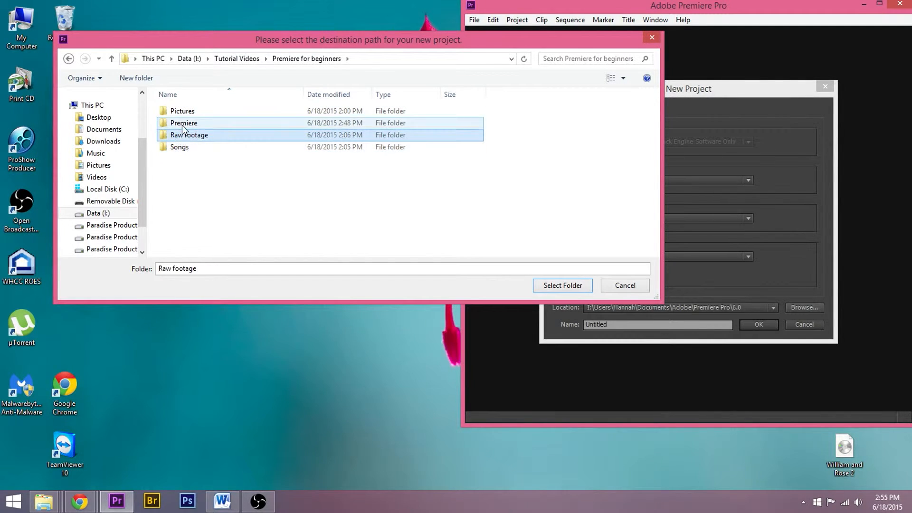
click(183, 113)
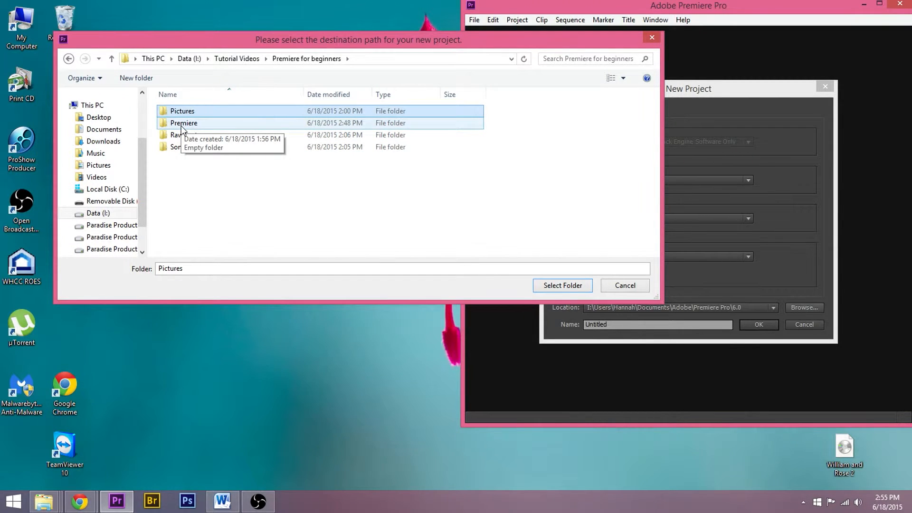
Step: Set the Premiere subfolder as the new project's save location
click(182, 123)
double_click(182, 124)
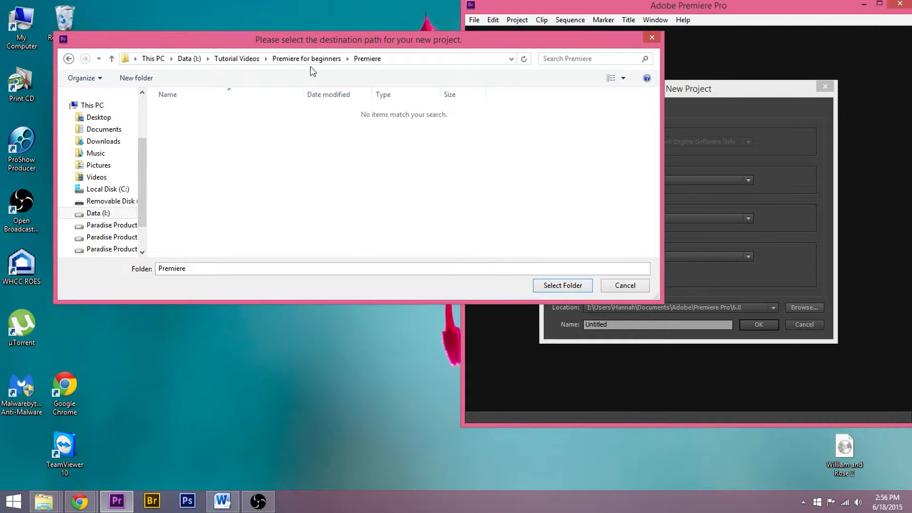
click(556, 288)
Step: Check the scratch disk locations for captured video, captured audio, video previews and audio previews
click(615, 111)
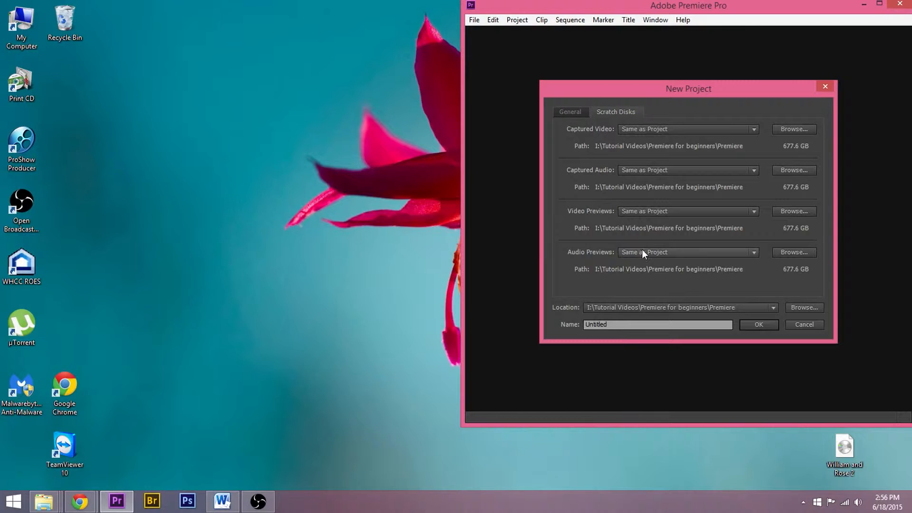
click(650, 132)
click(722, 132)
click(678, 169)
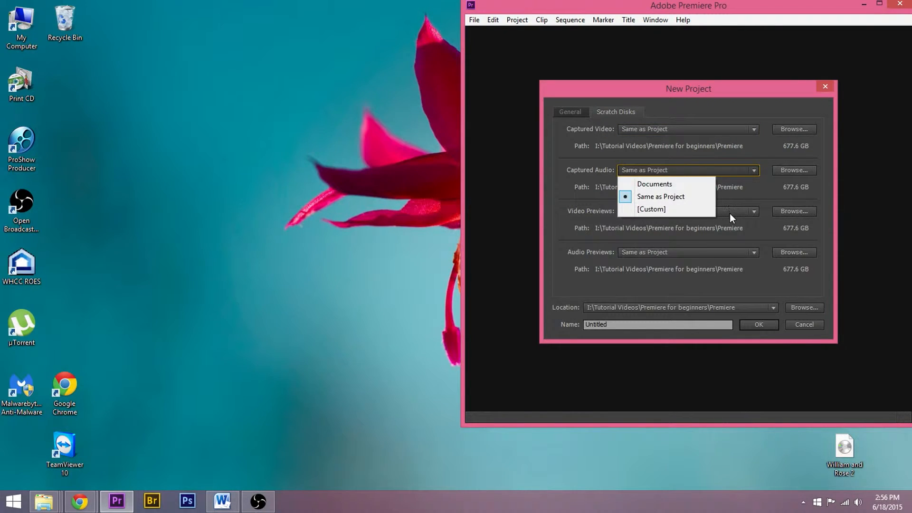
click(730, 213)
click(727, 250)
click(728, 252)
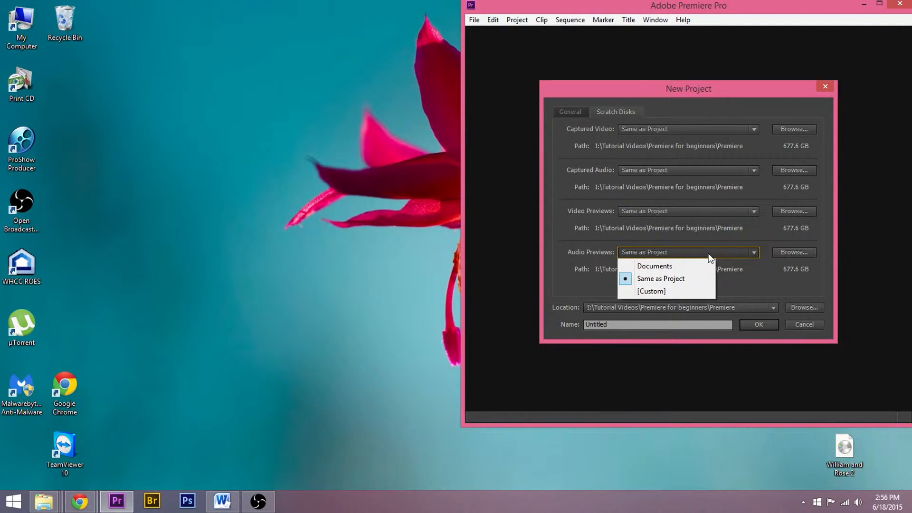
click(743, 276)
click(692, 208)
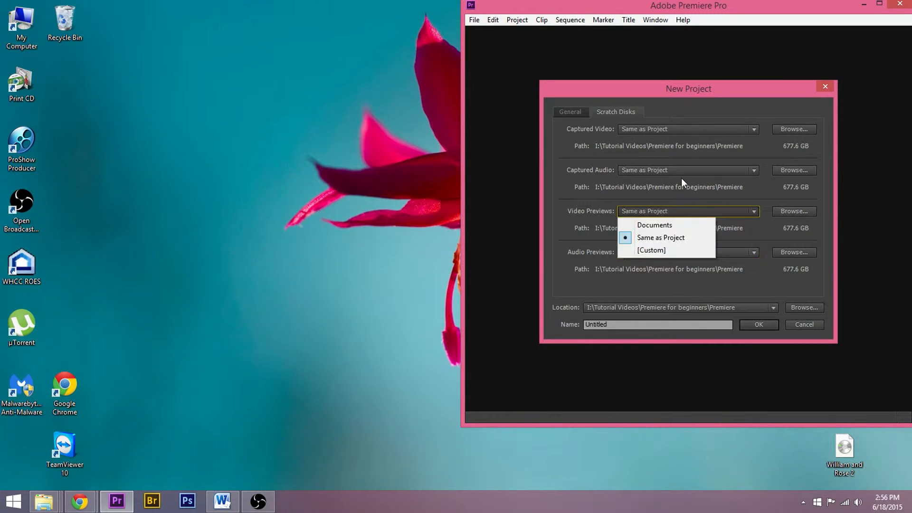
click(677, 172)
click(694, 129)
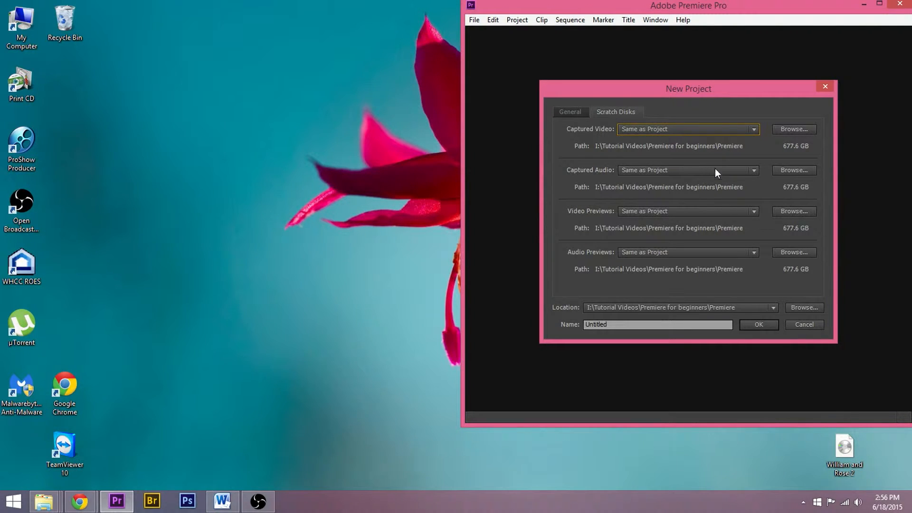
Step: Name the project "Premiere for beginners" and create it
double_click(611, 327)
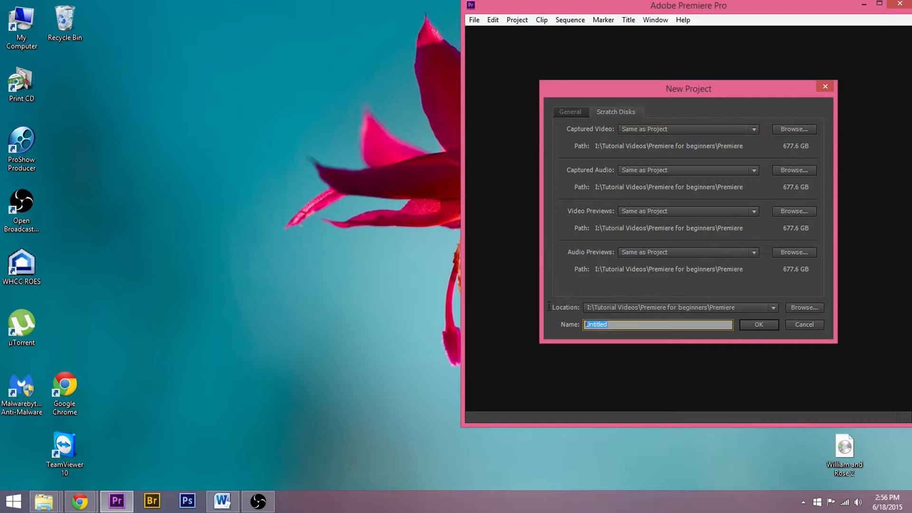
text(Premiere for beginners)
click(752, 323)
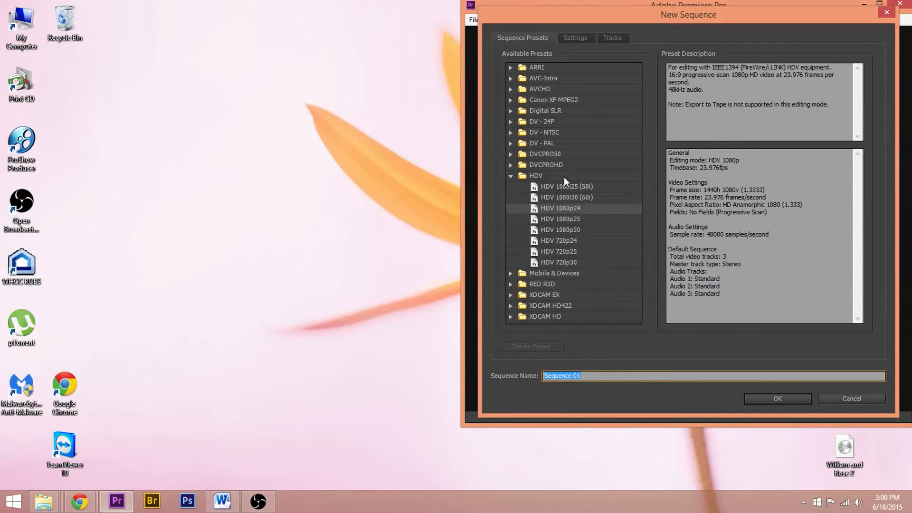
Step: Look into the ARRI and AVC-Intra preset groups, and create Sequence 01 with the HDV 1080p24 preset
click(510, 67)
click(510, 67)
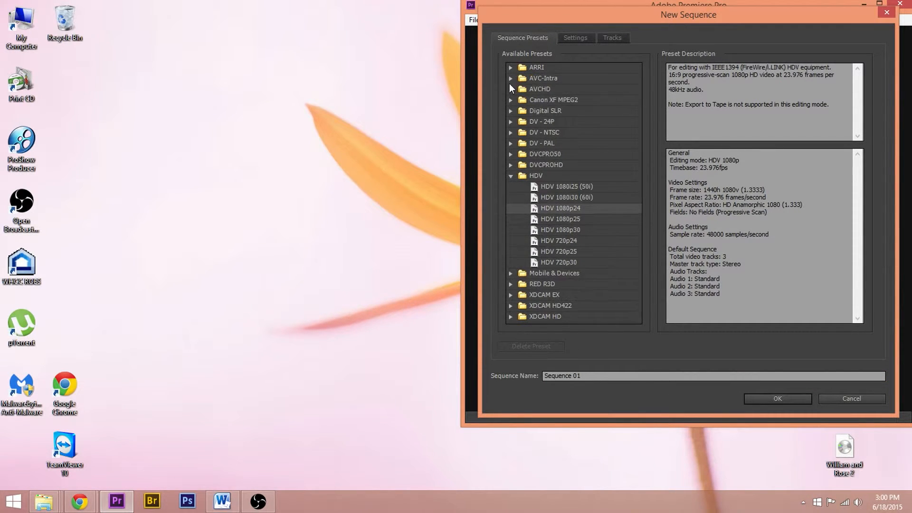
click(510, 78)
click(510, 79)
click(773, 398)
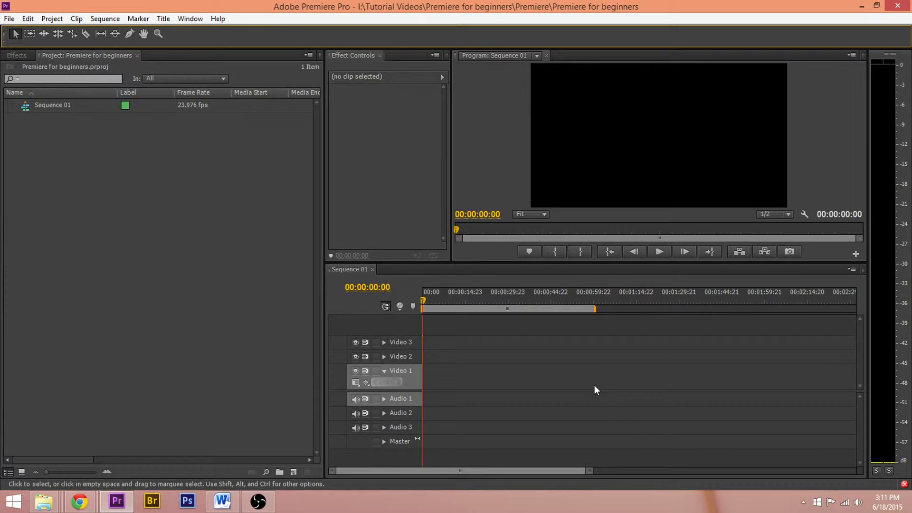
Step: Review the Auto Save preferences and accept saving every 10 minutes with a maximum of 5 project versions
click(28, 18)
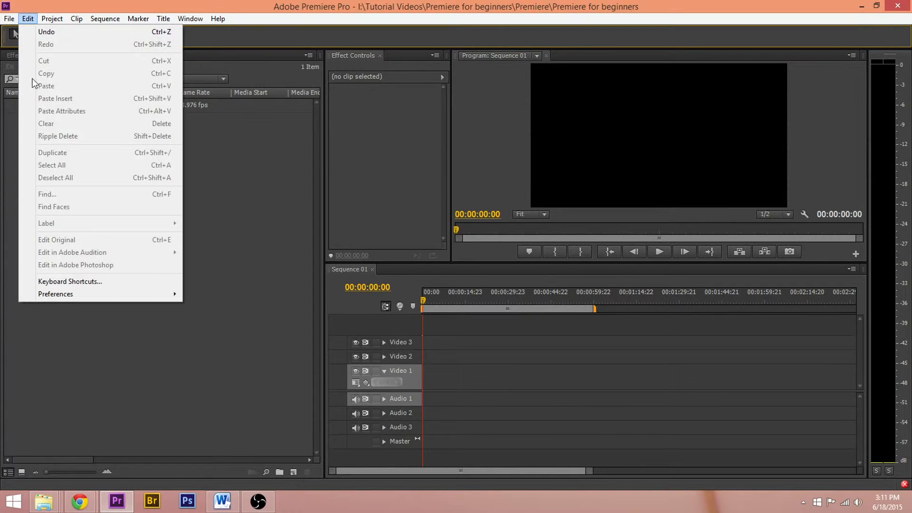
mouse_move(56, 293)
click(235, 291)
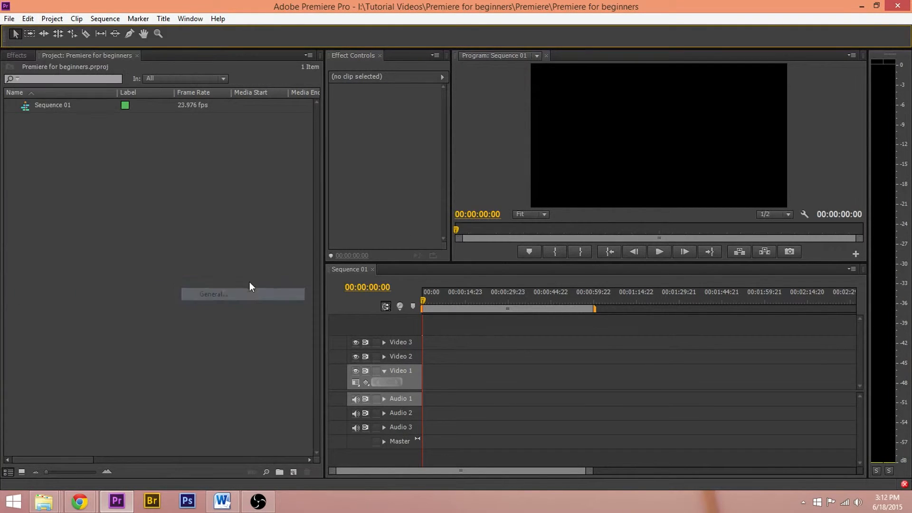
click(271, 158)
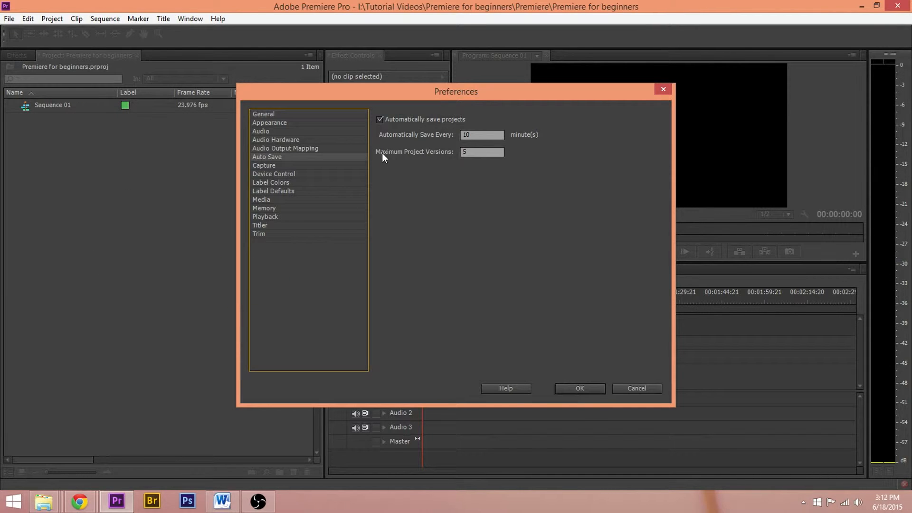
click(464, 152)
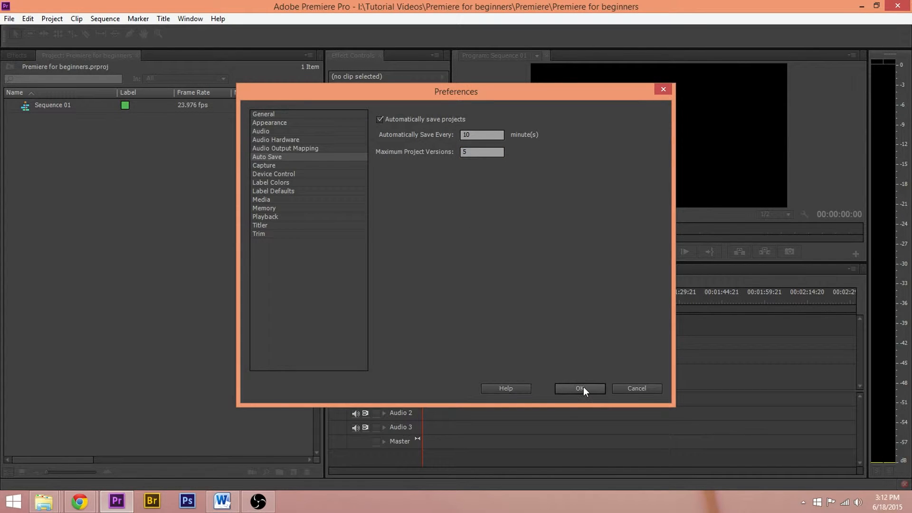
click(580, 388)
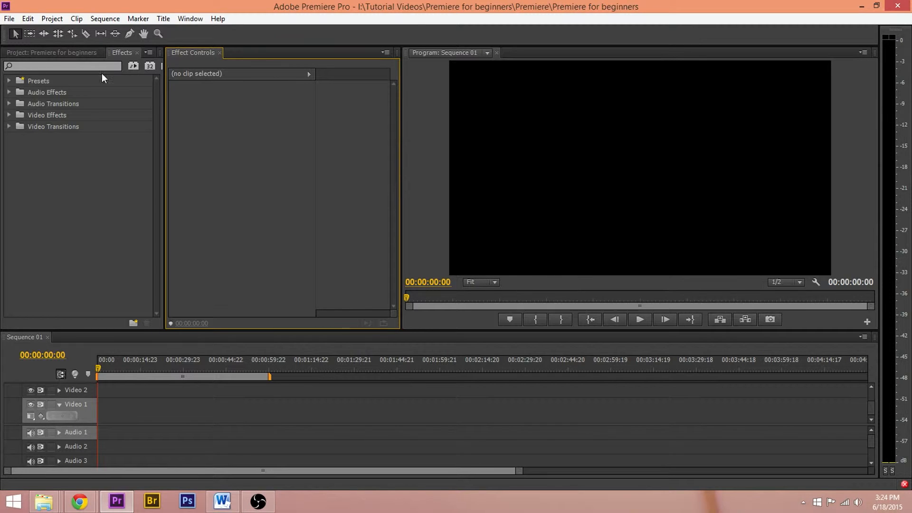
Step: View the project's items and the list of effect categories
click(48, 55)
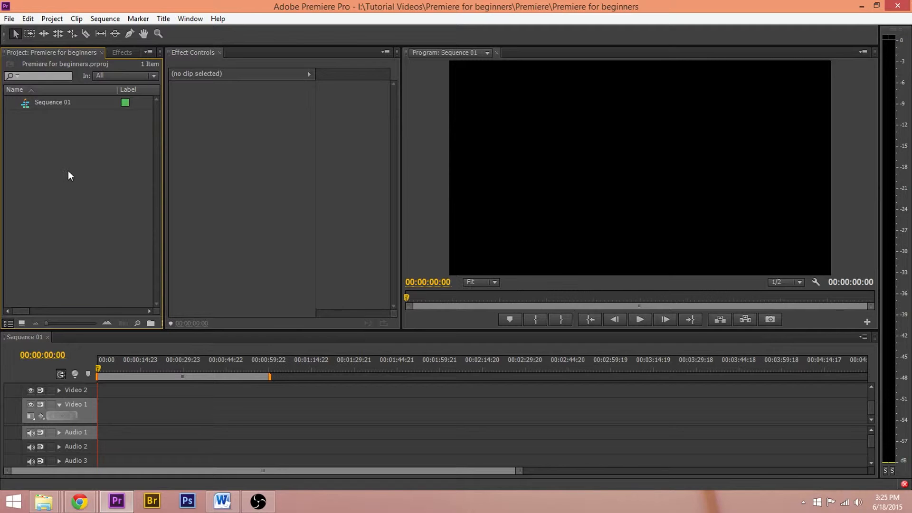
click(120, 53)
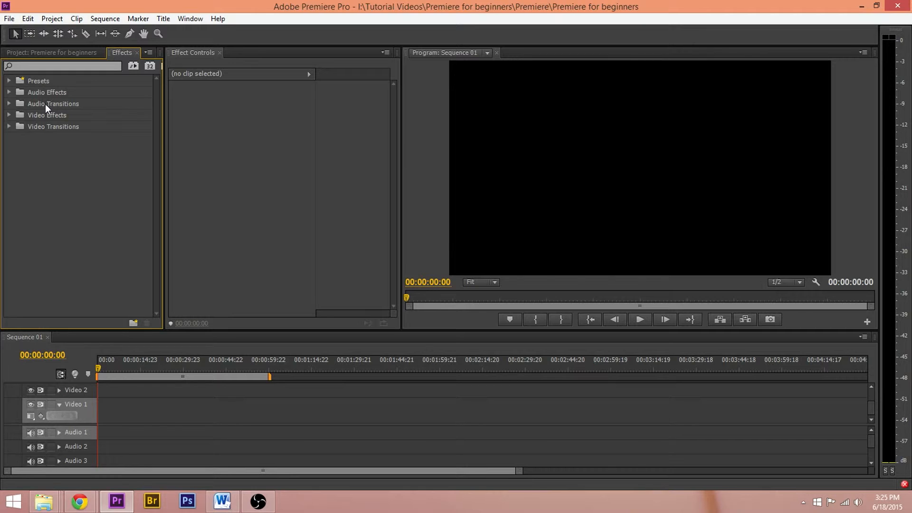
click(233, 123)
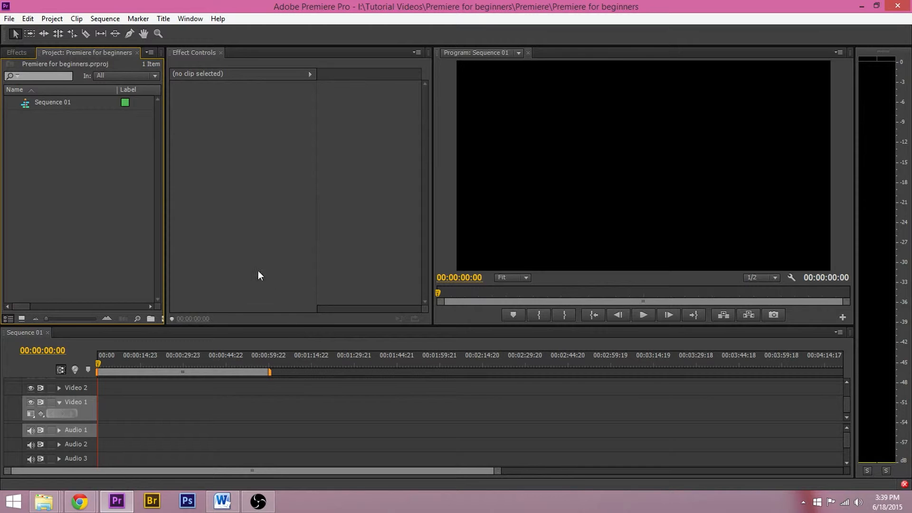
Step: Widen the Project panel, move the Effects panel in with Effect Controls, and try docking it as a full-height column along the workspace edge
drag(165, 210, 174, 194)
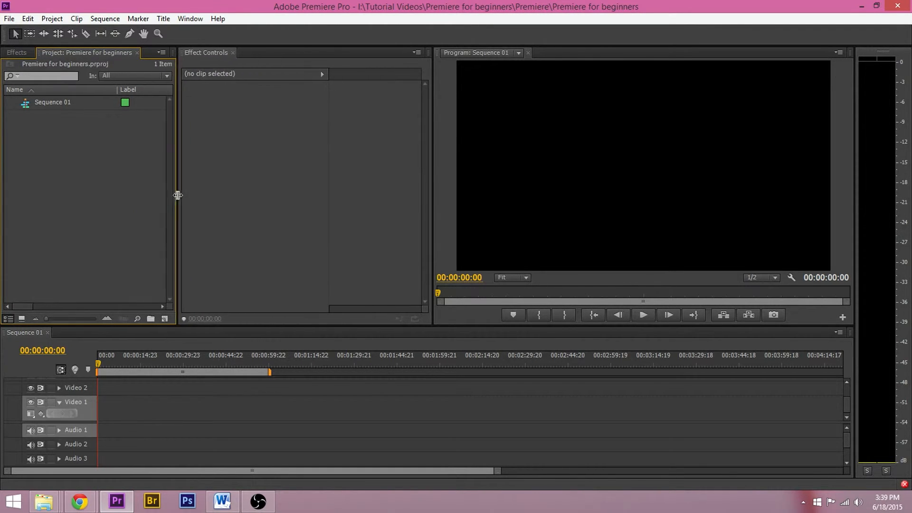
click(19, 55)
drag(16, 53, 247, 53)
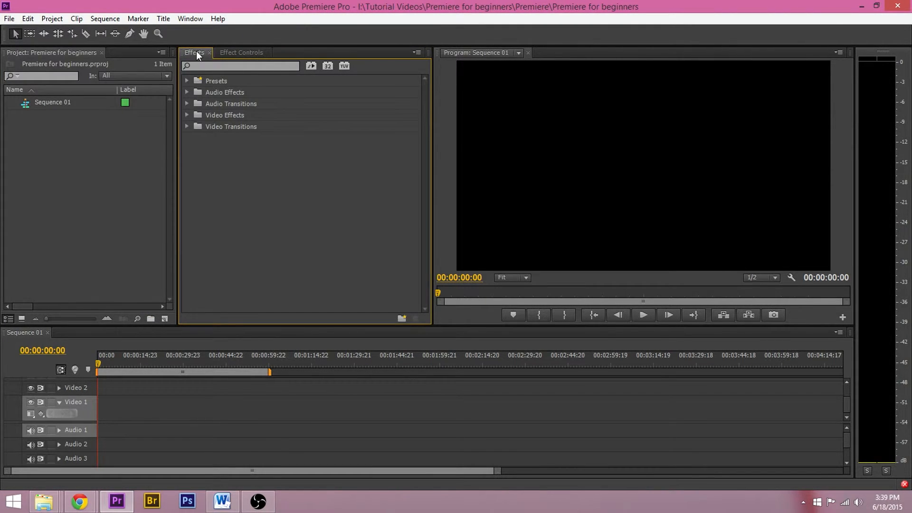
drag(196, 50, 6, 237)
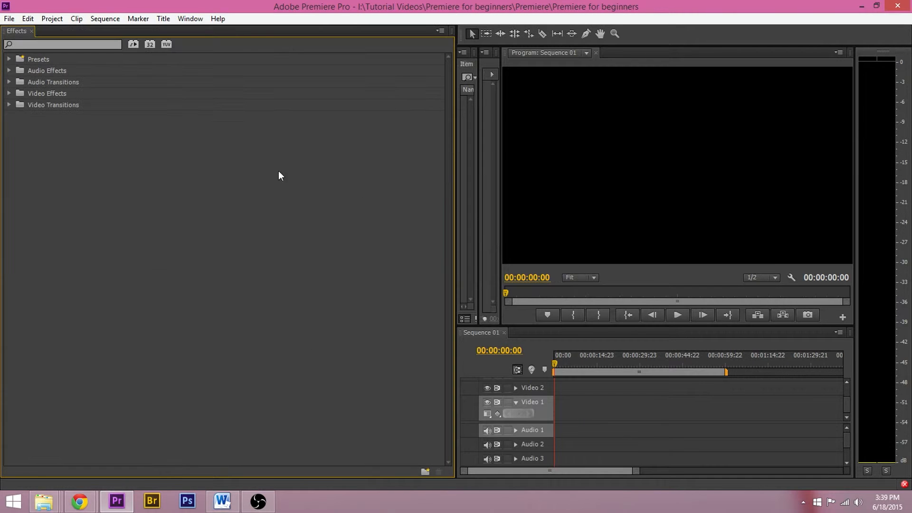
drag(453, 182, 87, 186)
Step: Group the Effects panel with the Project panel again, narrow that group, and widen the Program monitor
drag(11, 30, 201, 50)
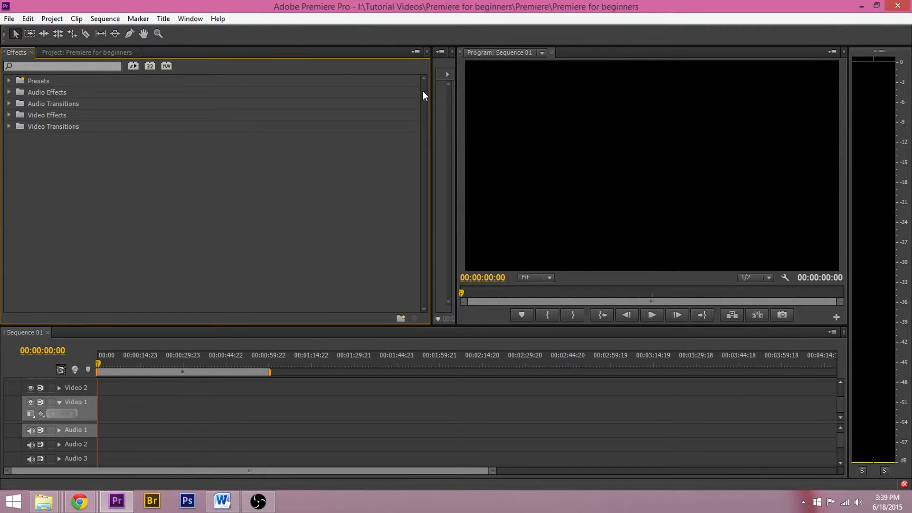
drag(430, 92, 173, 98)
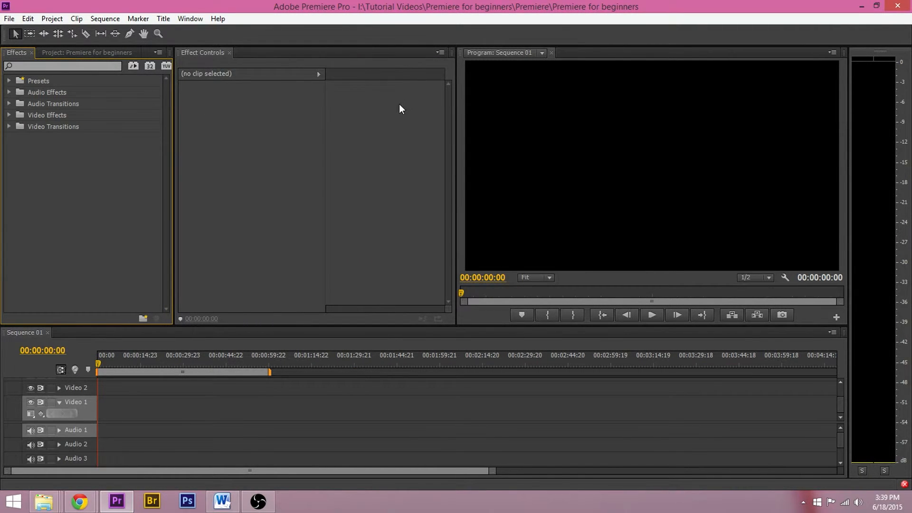
drag(458, 103, 431, 103)
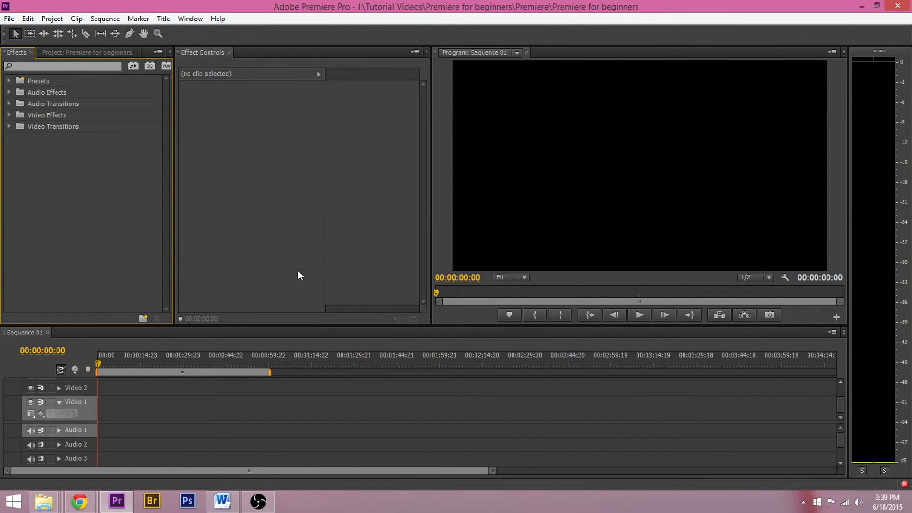
Step: Switch between the Project and Effects panels, ending on Project, and make the Sequence 01 timeline active
click(63, 51)
click(18, 53)
click(119, 52)
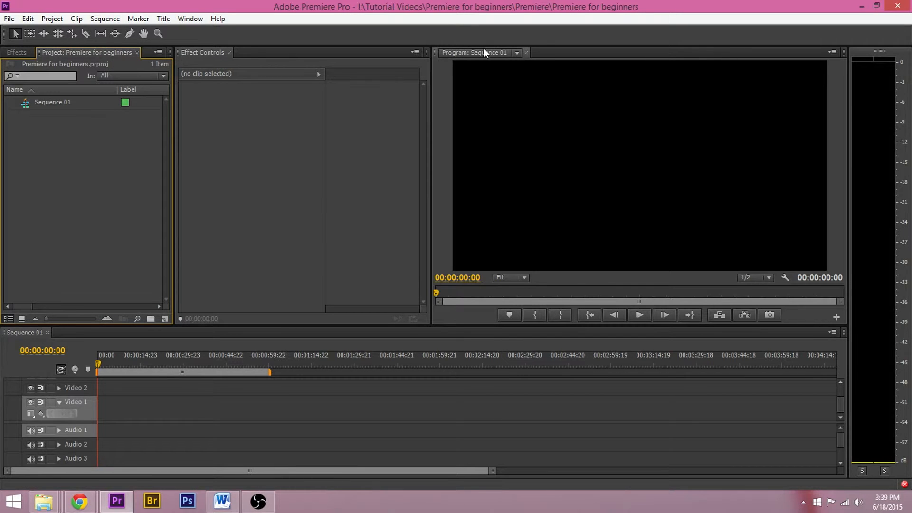
click(21, 333)
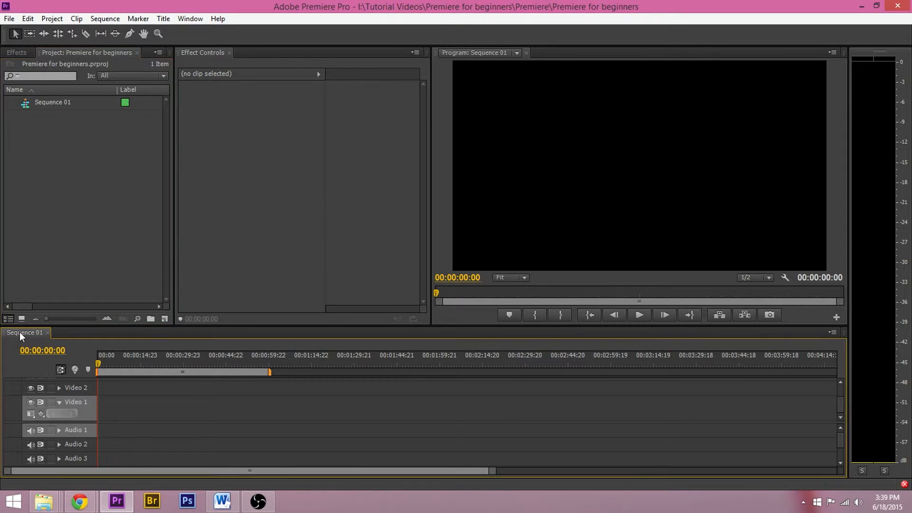
Step: Show the History panel beside Effect Controls, close it again, and look up the workspace options
click(186, 20)
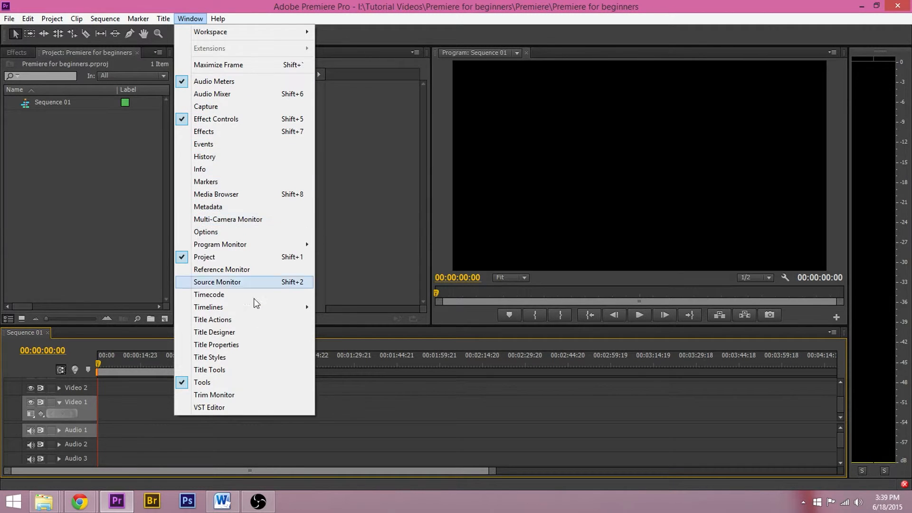
click(204, 158)
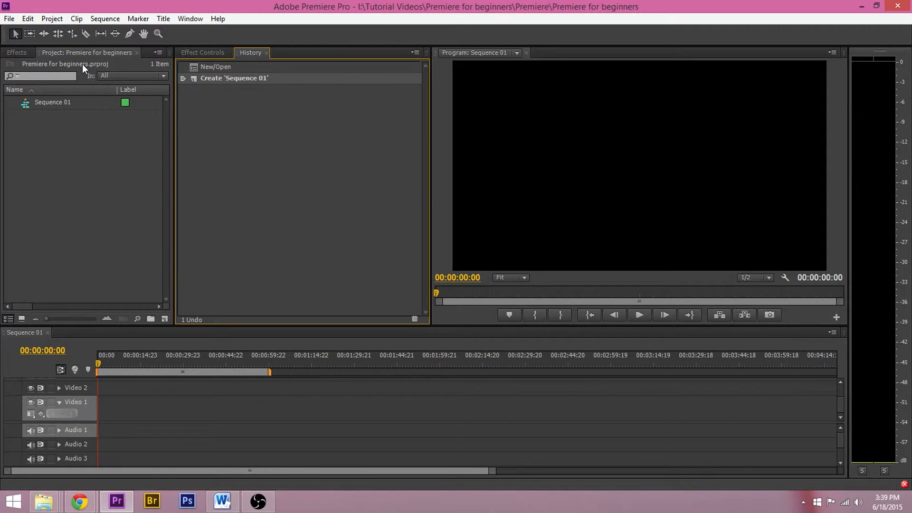
click(267, 53)
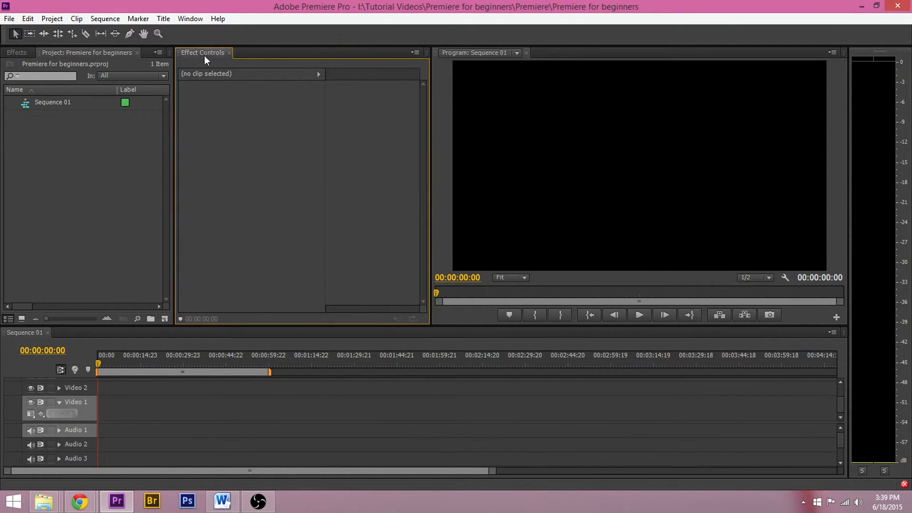
click(190, 18)
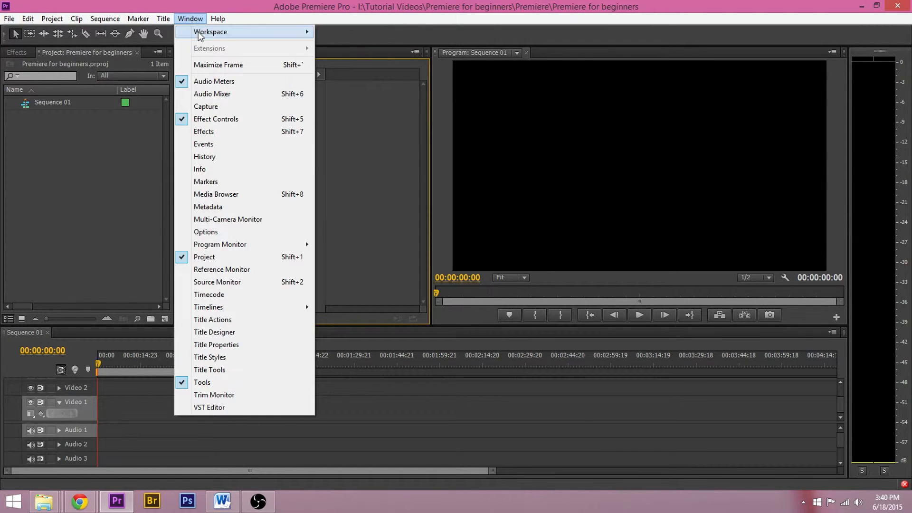
mouse_move(198, 31)
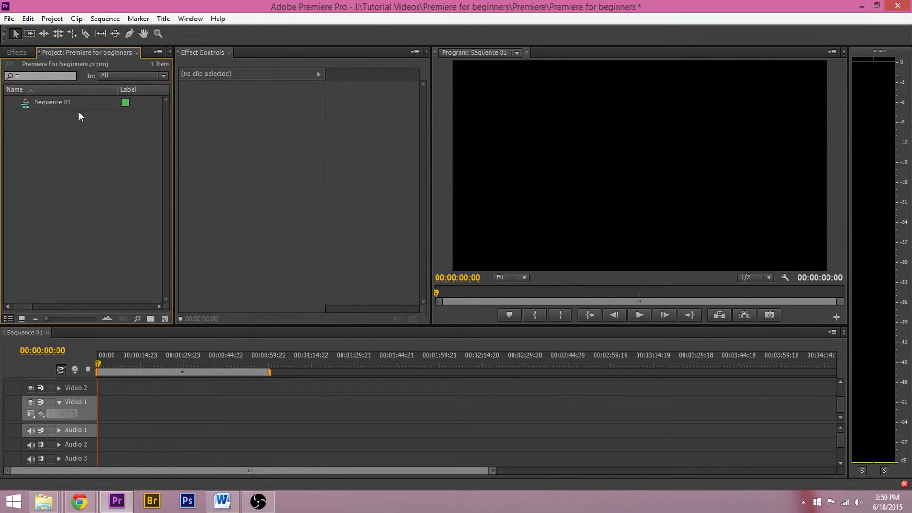
Step: Import the 00081 video from the Raw footage\SD 1 folder in File Explorer into the project, and minimize the folder window
click(45, 505)
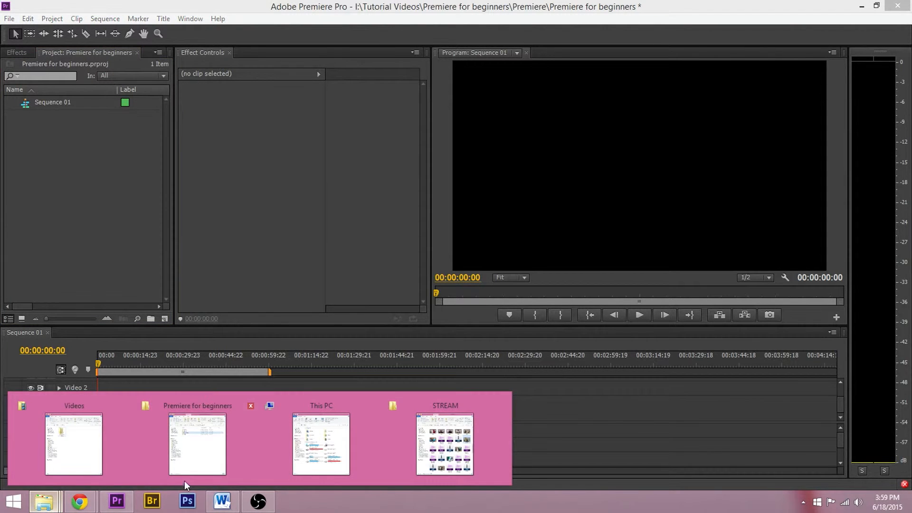
click(193, 464)
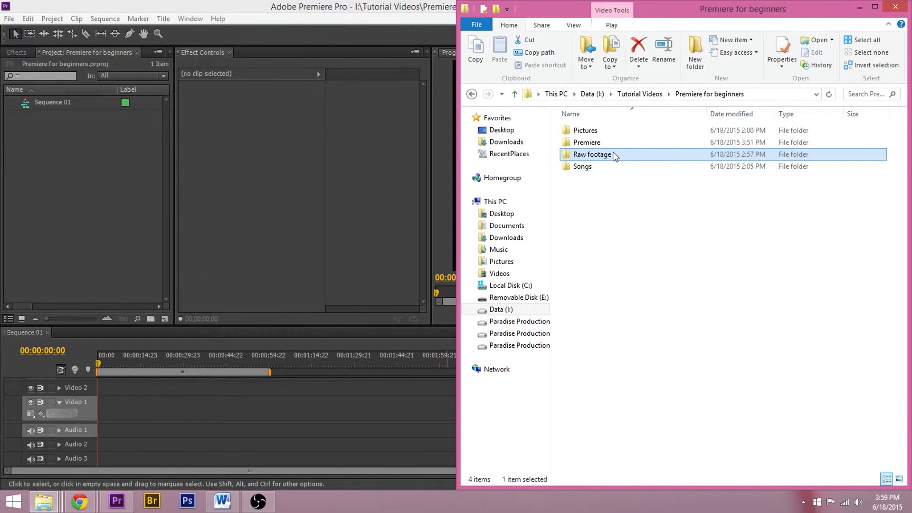
double_click(612, 153)
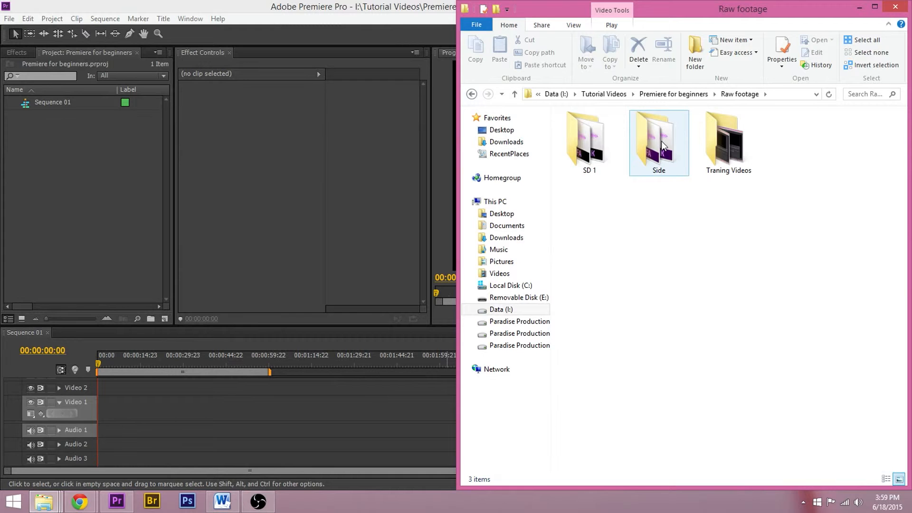
double_click(589, 129)
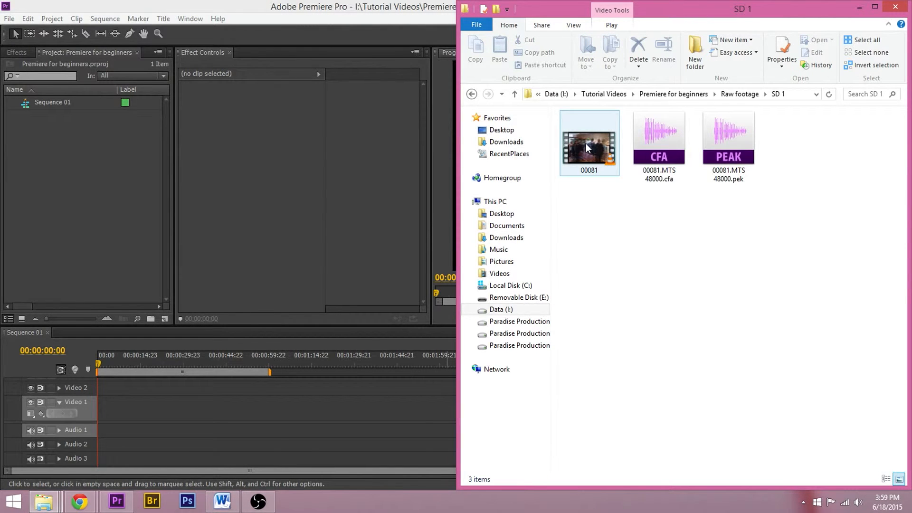
drag(584, 150, 104, 170)
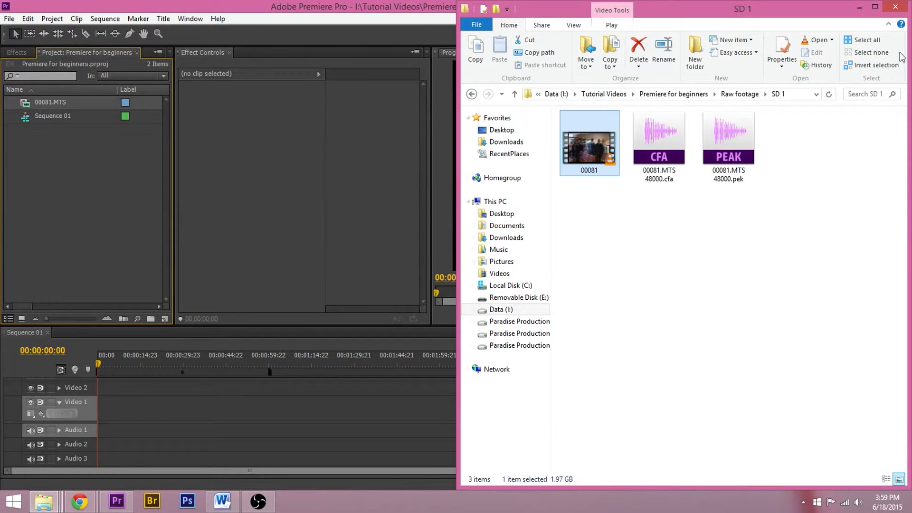
click(858, 8)
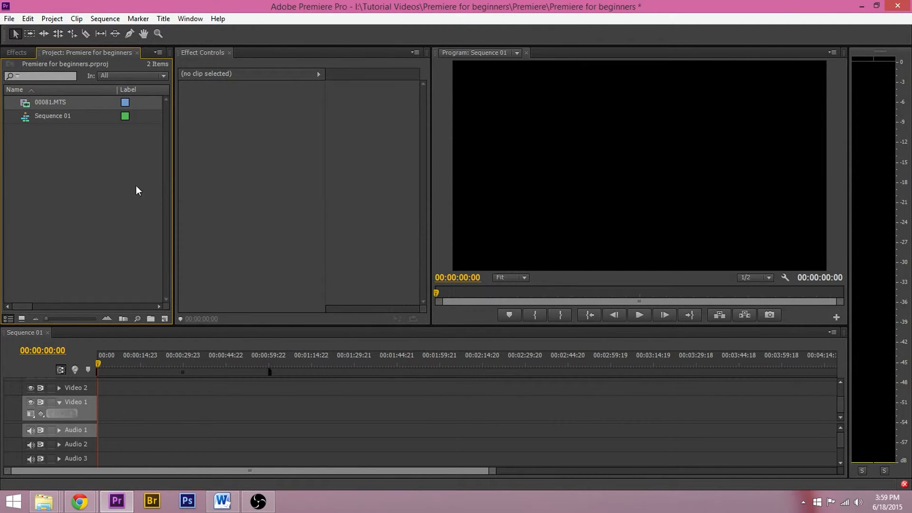
Step: Import the songs "Lee Brice - I Don't Dance" and "Lifehouse - You and Me" from the Songs folder into the project
double_click(75, 200)
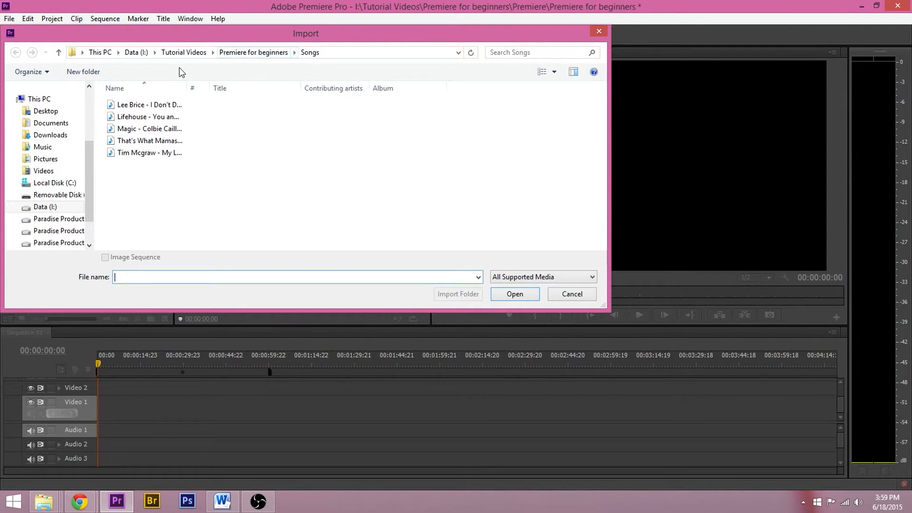
double_click(127, 104)
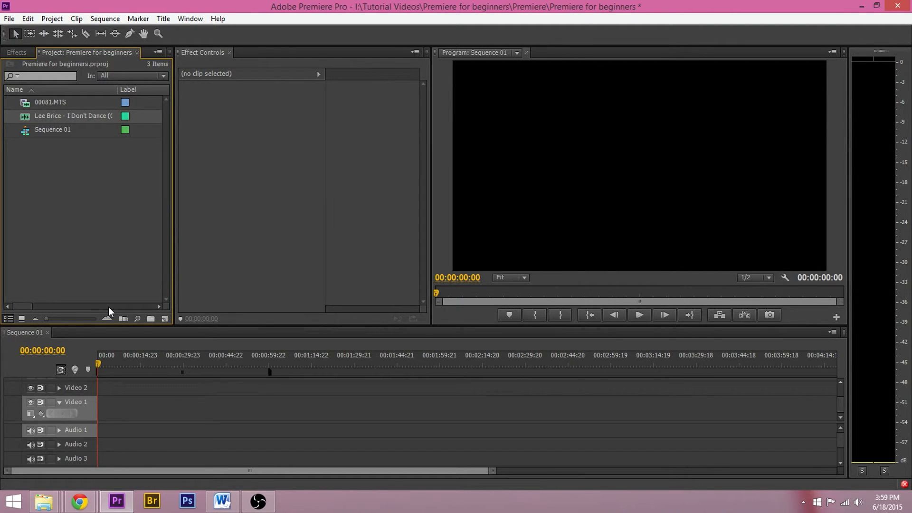
key(ctrl+i)
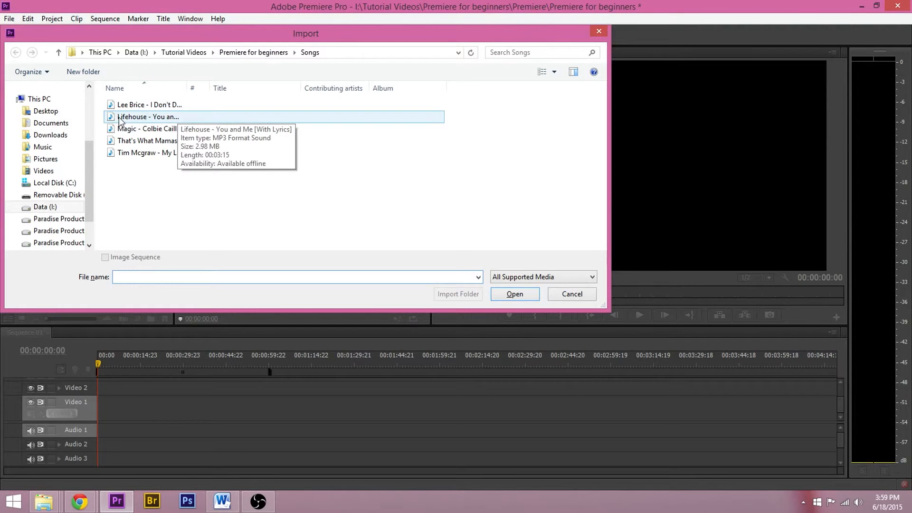
double_click(136, 119)
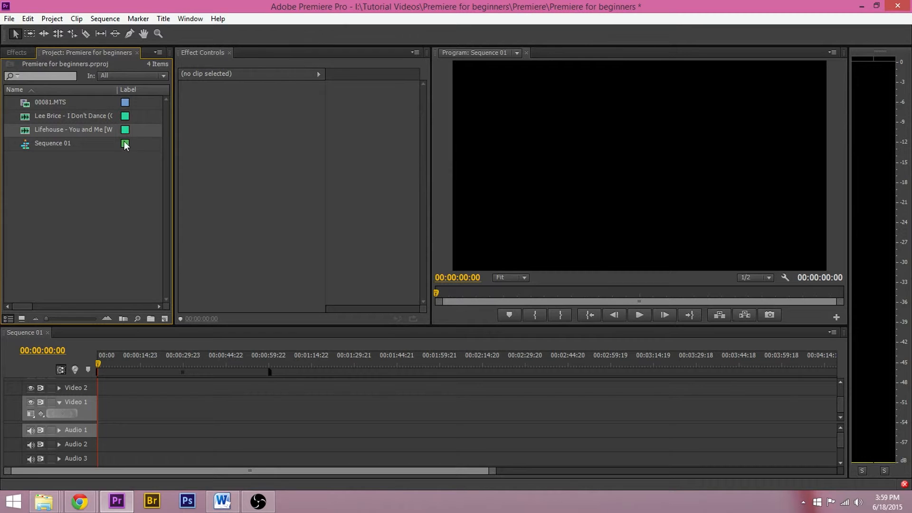
Step: View the project items as thumbnails, and return them to the list view
click(84, 174)
click(21, 318)
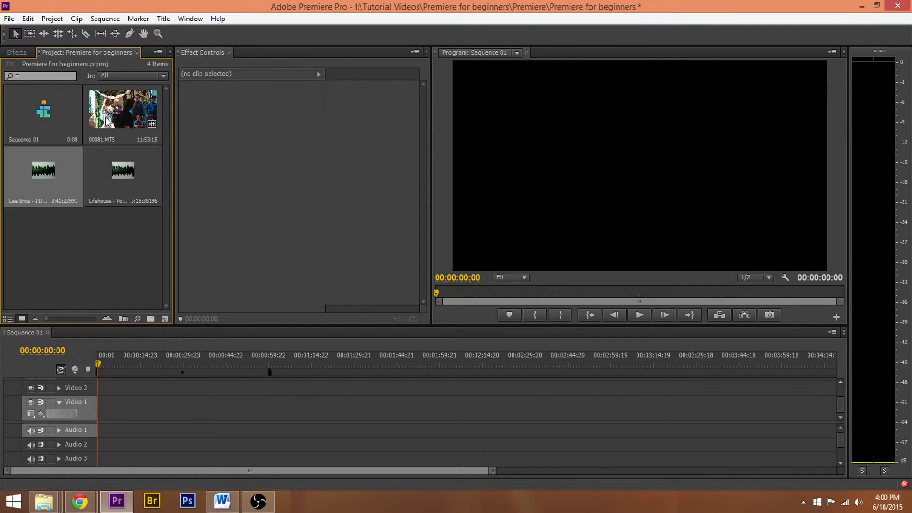
click(8, 318)
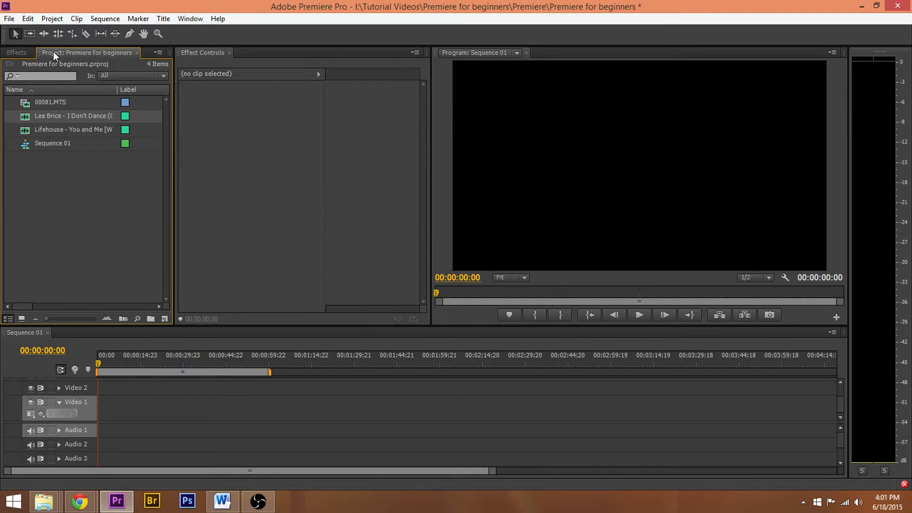
Step: Create a new bin named Songs in the project
right_click(50, 165)
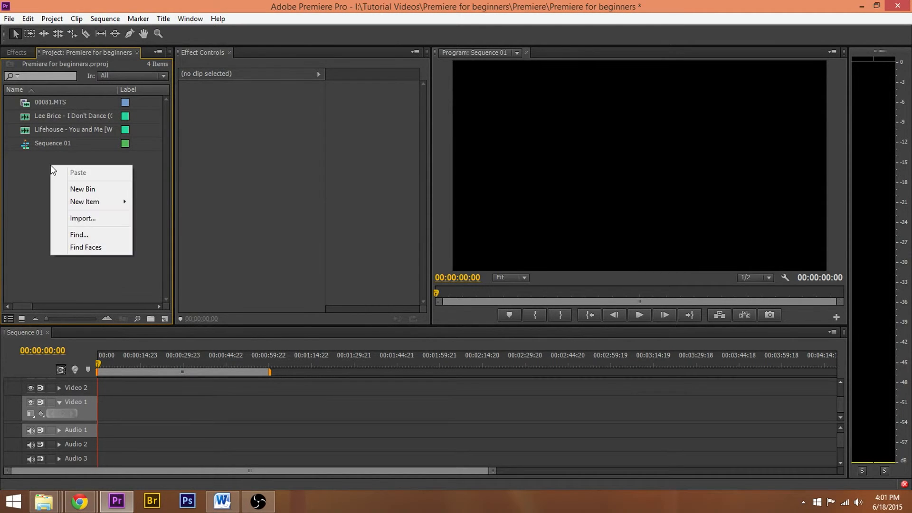
click(81, 188)
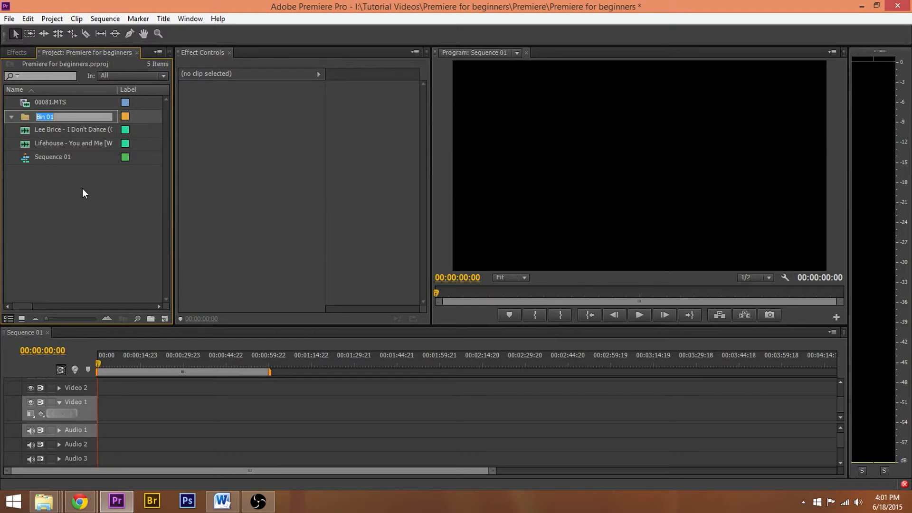
text(Songs)
right_click(24, 140)
Step: Create another bin in the project and name it Raw Footage
right_click(10, 189)
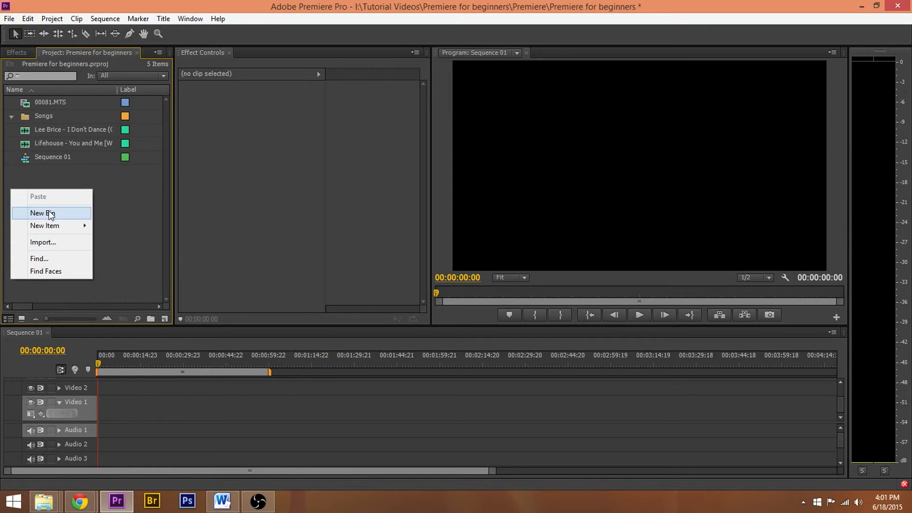
click(51, 212)
text(Raw Footage)
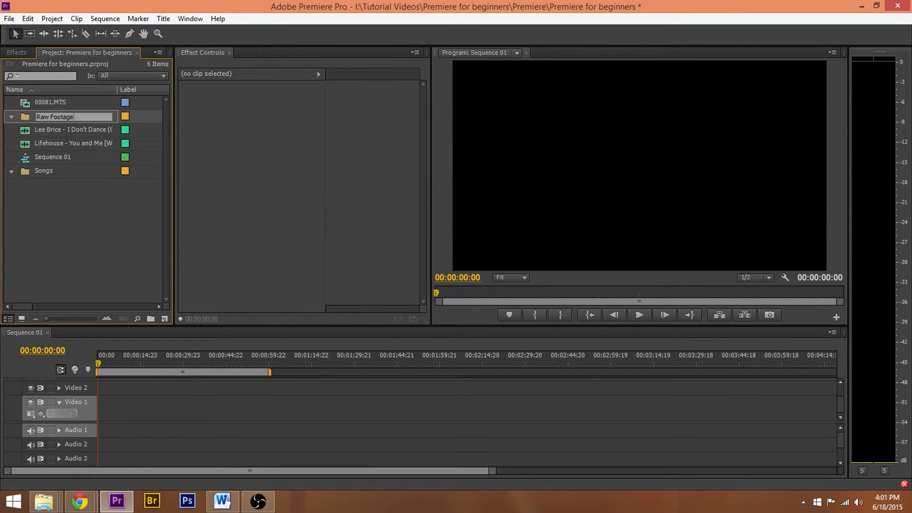
click(49, 198)
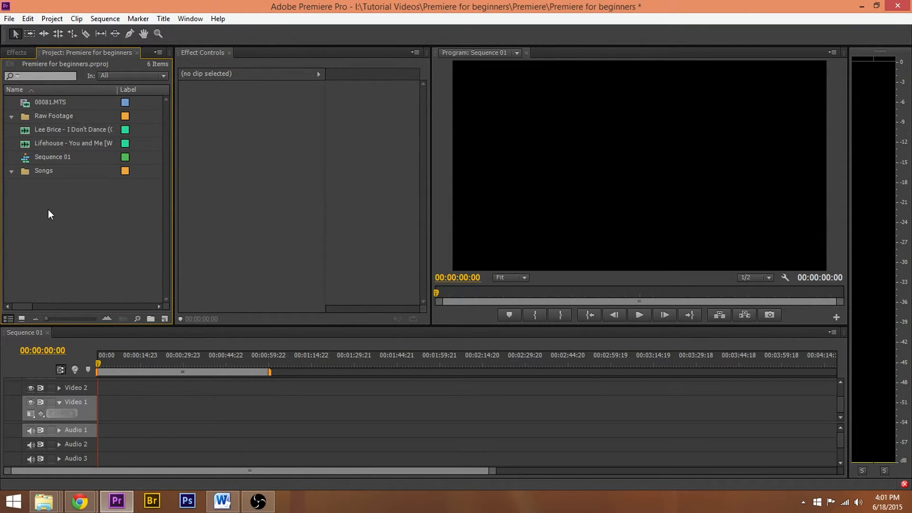
Step: Add a third bin named Sequences to the project
right_click(41, 204)
click(73, 220)
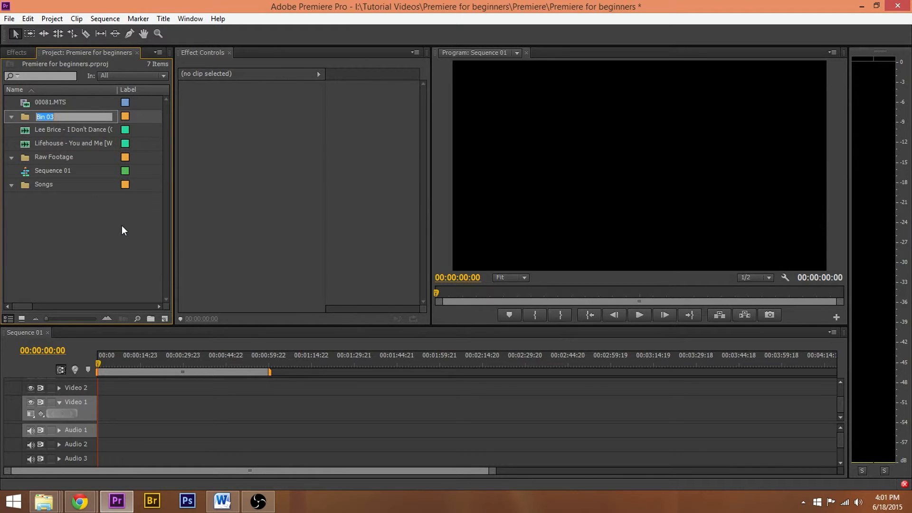
text(Sequences)
key(Return)
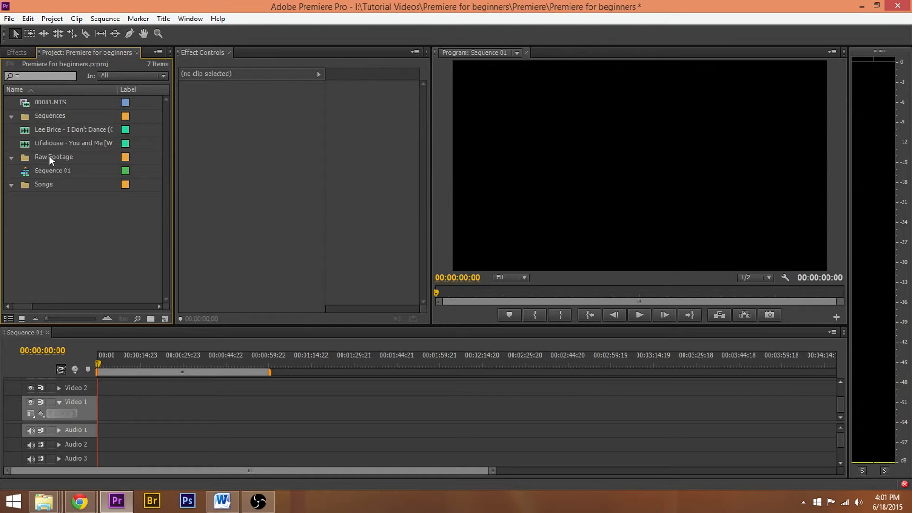
Step: Move the Lee Brice and Lifehouse songs together into the Songs bin and collapse that bin
click(42, 130)
shift+click(39, 143)
drag(39, 144, 50, 184)
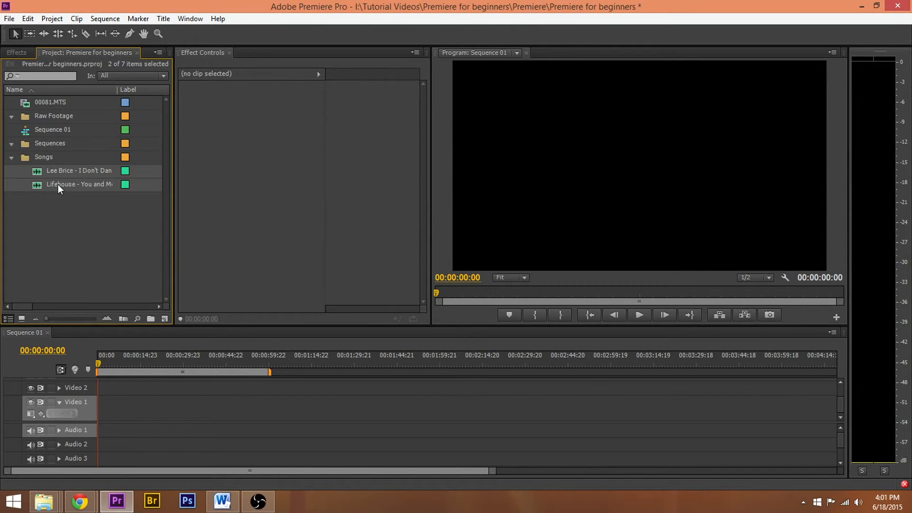
click(10, 156)
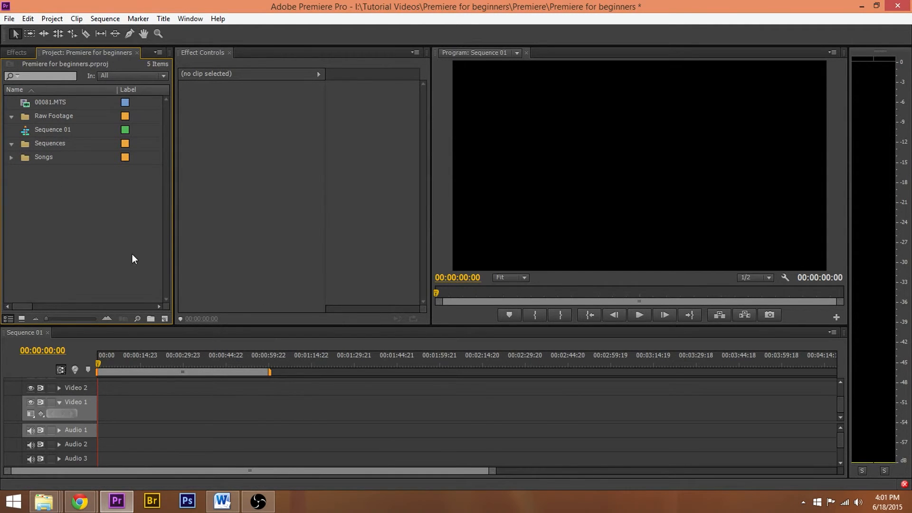
Step: Move Sequence 01 into the Sequences bin and 00081.MTS into the Raw Footage bin, and collapse both bins
drag(42, 132, 37, 143)
drag(37, 103, 41, 117)
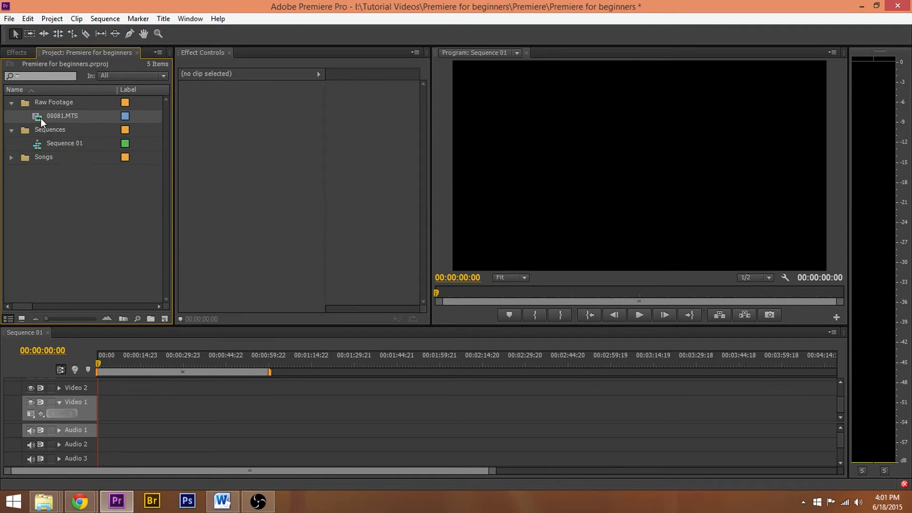
click(8, 102)
click(10, 116)
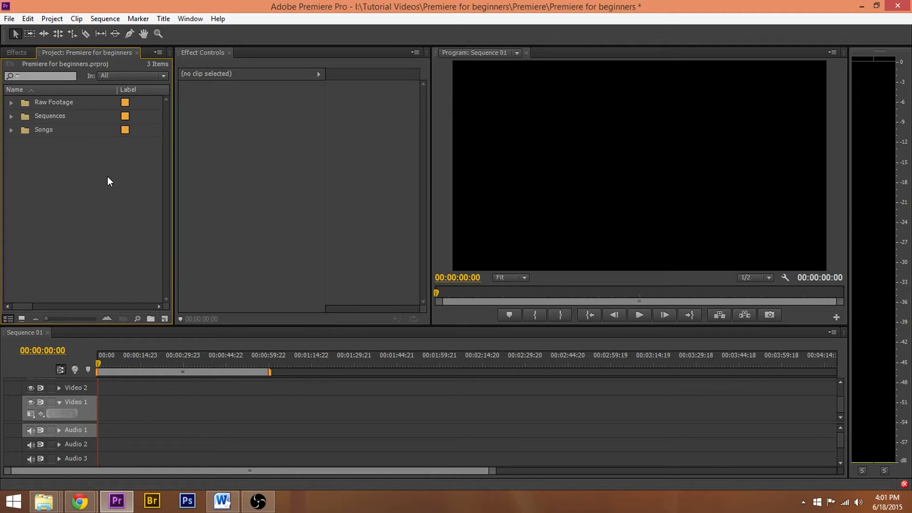
Step: Expand the Songs, Sequences and Raw Footage bins to check their contents, and collapse them again
click(11, 131)
click(10, 131)
click(11, 116)
click(10, 103)
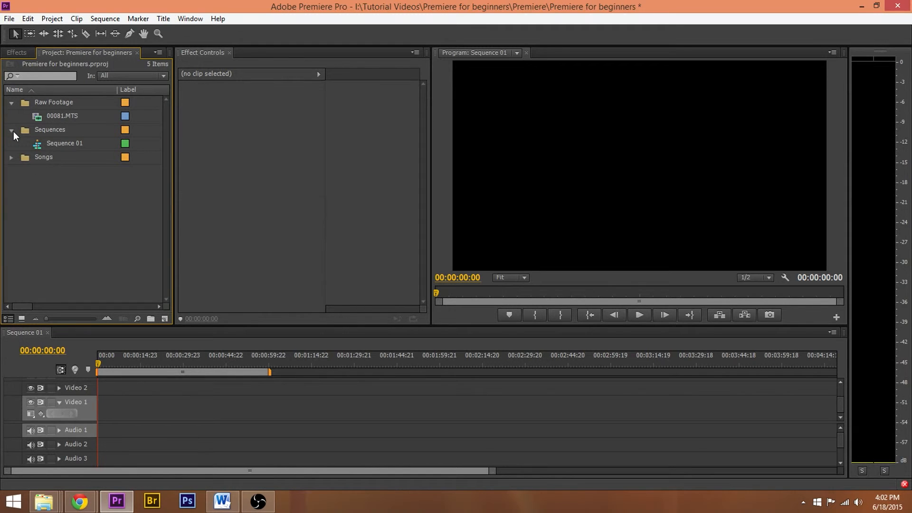
click(14, 131)
click(15, 102)
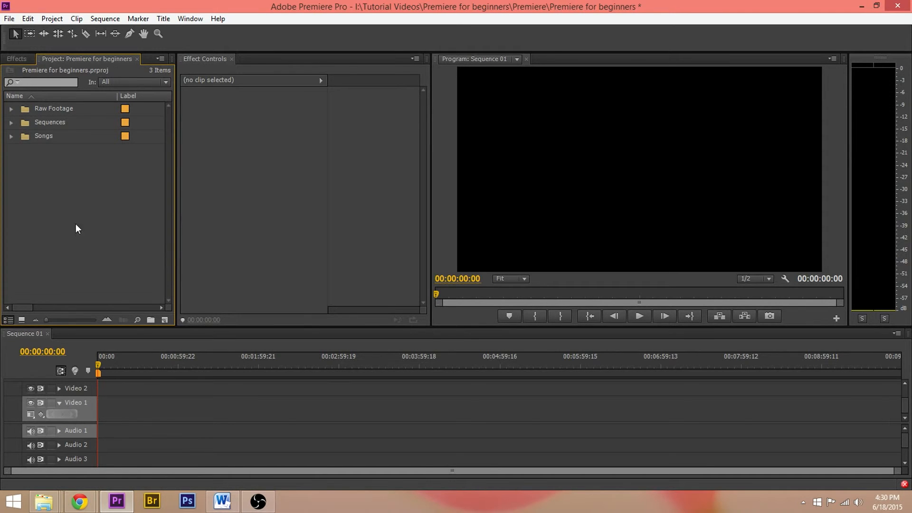
Step: Place the 00081.MTS clip from Raw Footage at the start of Video 1, changing the sequence settings to match the clip
click(11, 108)
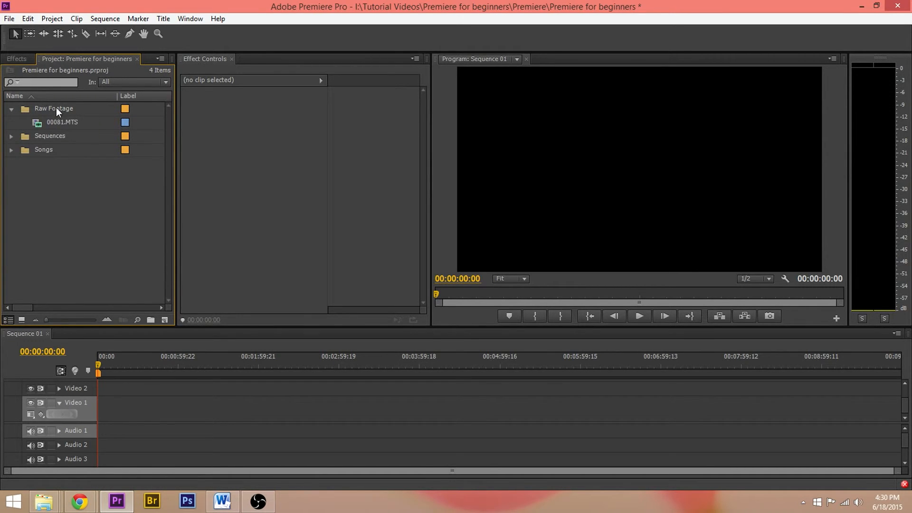
drag(52, 121, 101, 417)
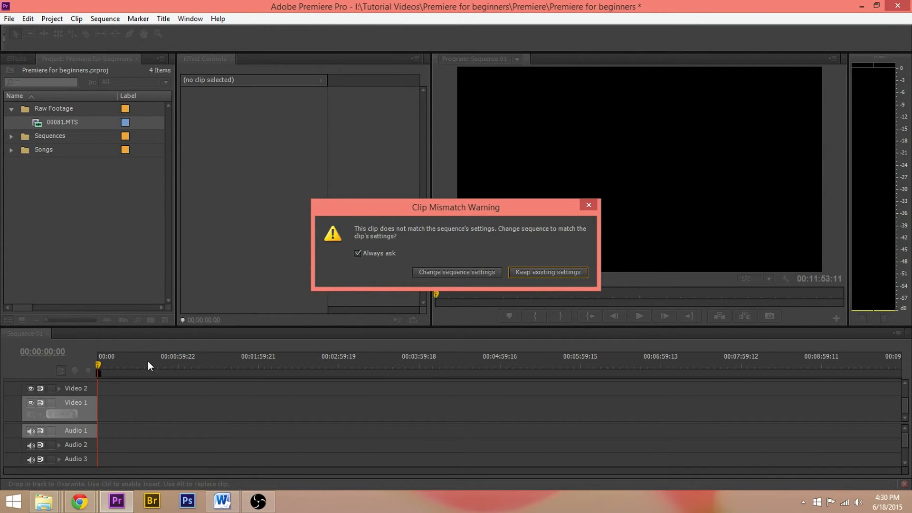
click(467, 274)
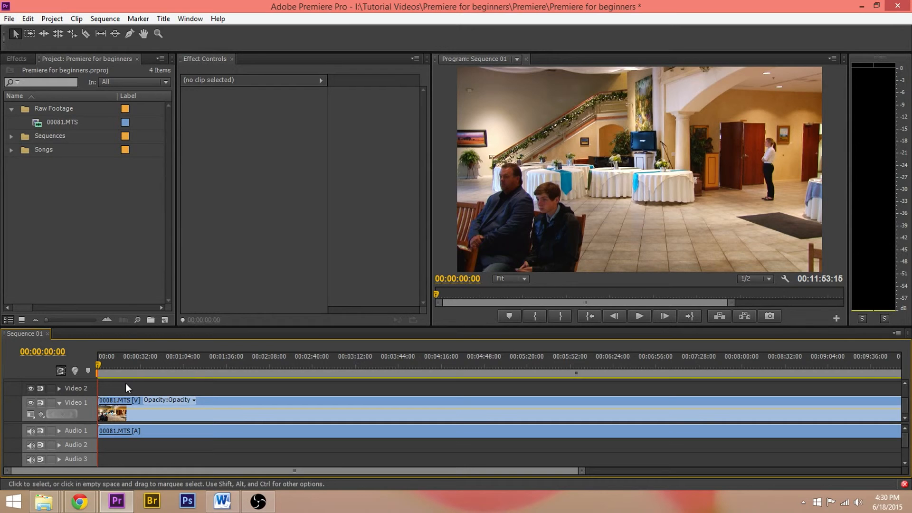
Step: Zoom the Sequence 01 timeline in and out, ending zoomed out to see the entire 00081.MTS clip
key(minus)
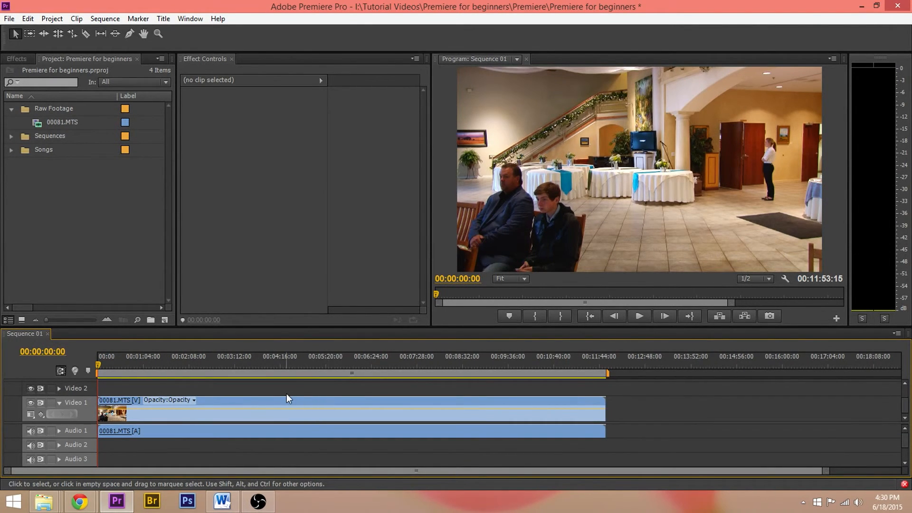
key(equal)
key(minus)
key(minus)
key(minus)
key(equal)
key(equal)
key(equal)
key(minus)
key(minus)
key(minus)
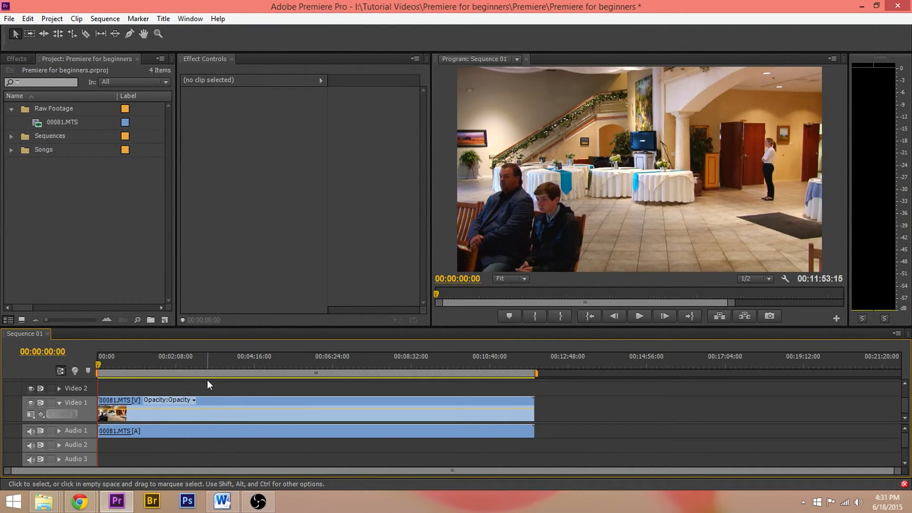
Step: Scrub through the 00081.MTS clip in Sequence 01, previewing several points up to 00:06:07:08
click(124, 359)
click(184, 363)
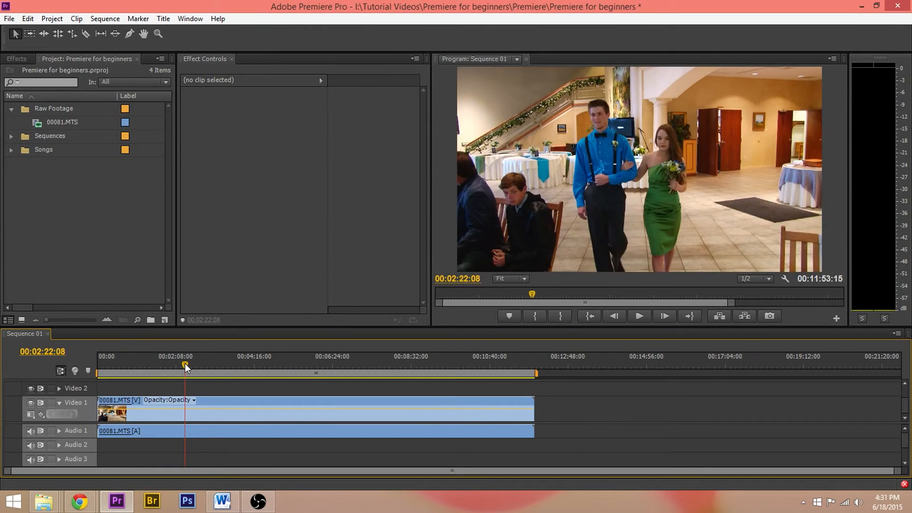
click(224, 359)
click(254, 360)
click(323, 365)
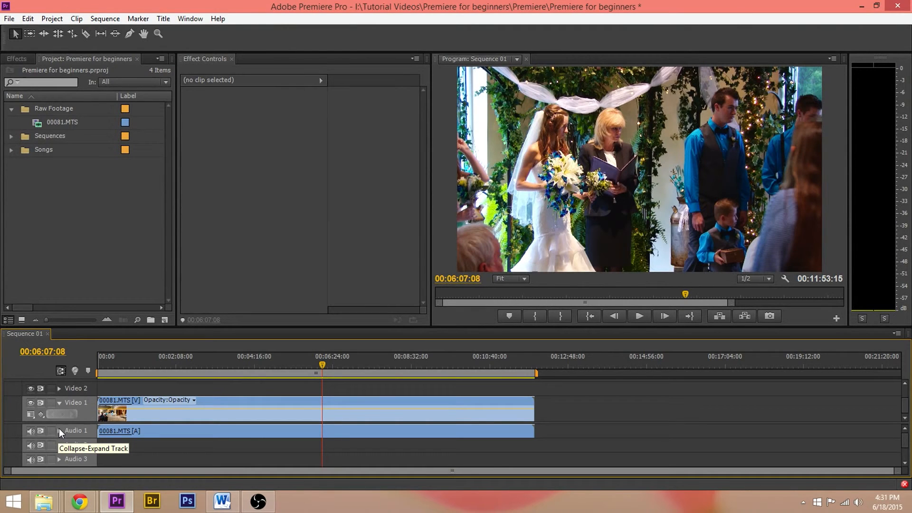
Step: Expand the Audio 1 track to show its waveform, play the clip briefly from 00:07:53:08, and move the playhead to 00:08:45:10
click(59, 430)
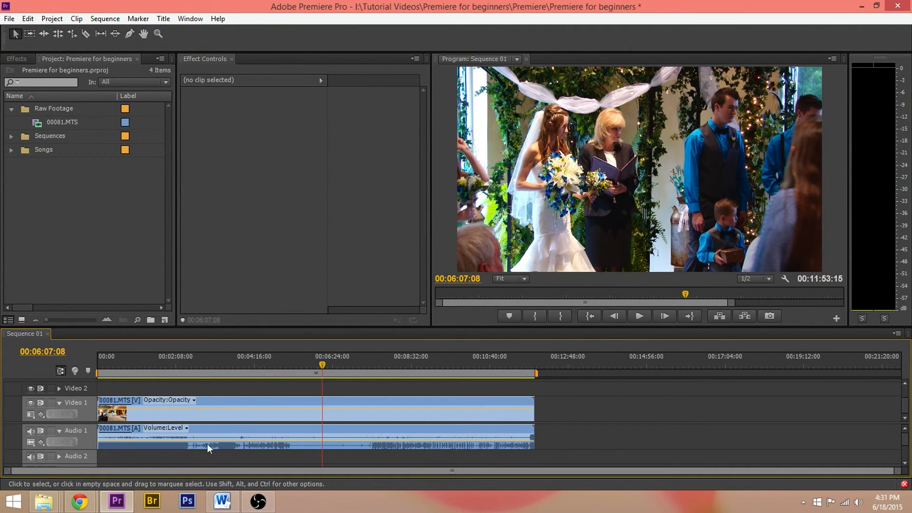
click(302, 434)
click(389, 360)
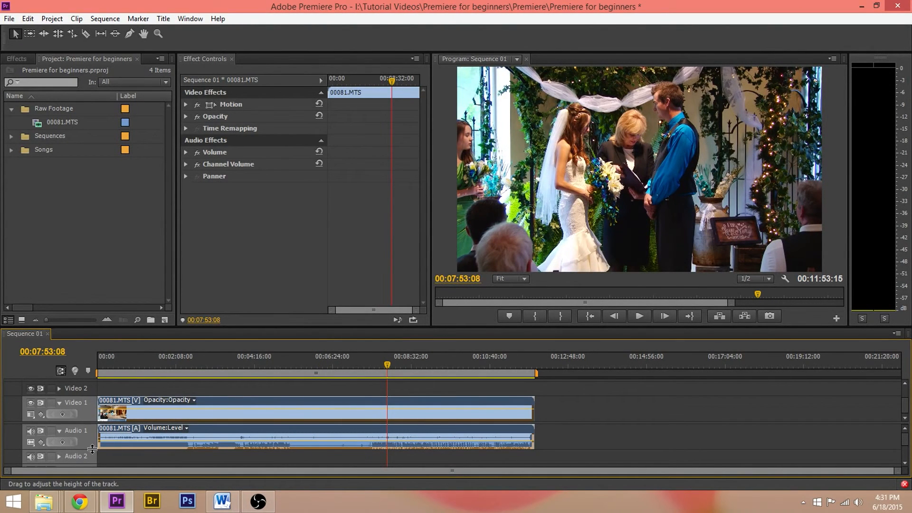
key(space)
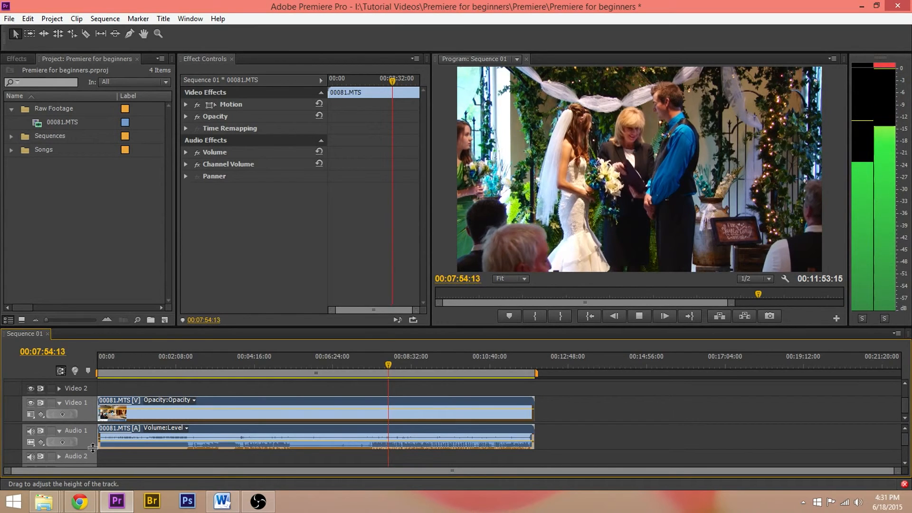
key(space)
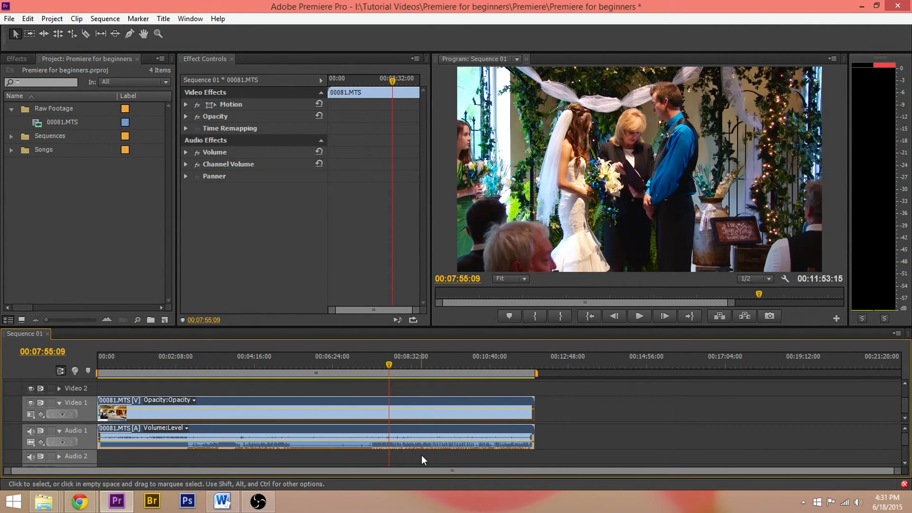
click(419, 361)
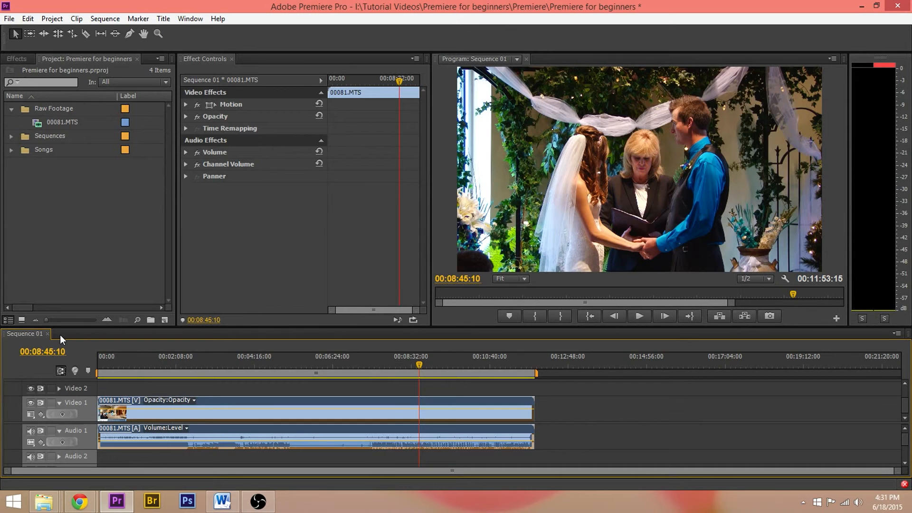
Step: Create a new sequence from the 00081.MTS footage clip and zoom out its timeline until the entire clip fits
click(52, 122)
drag(58, 121, 167, 320)
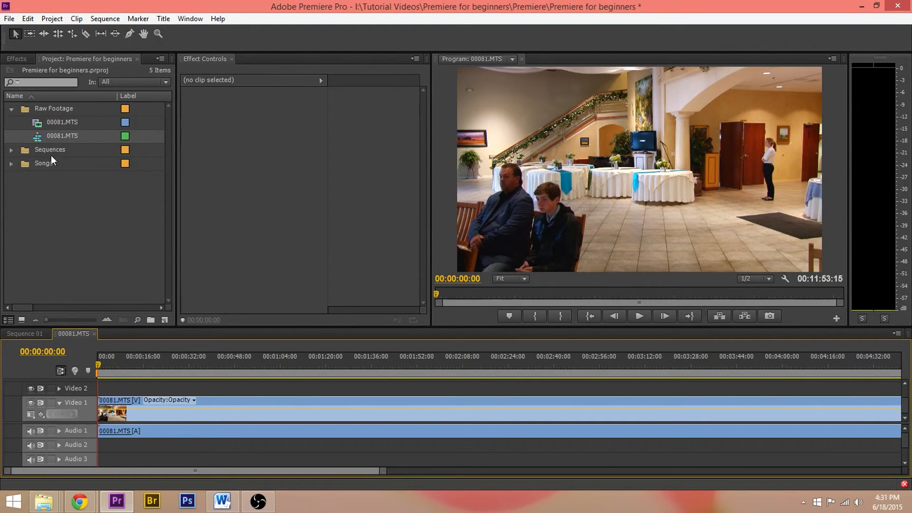
click(55, 119)
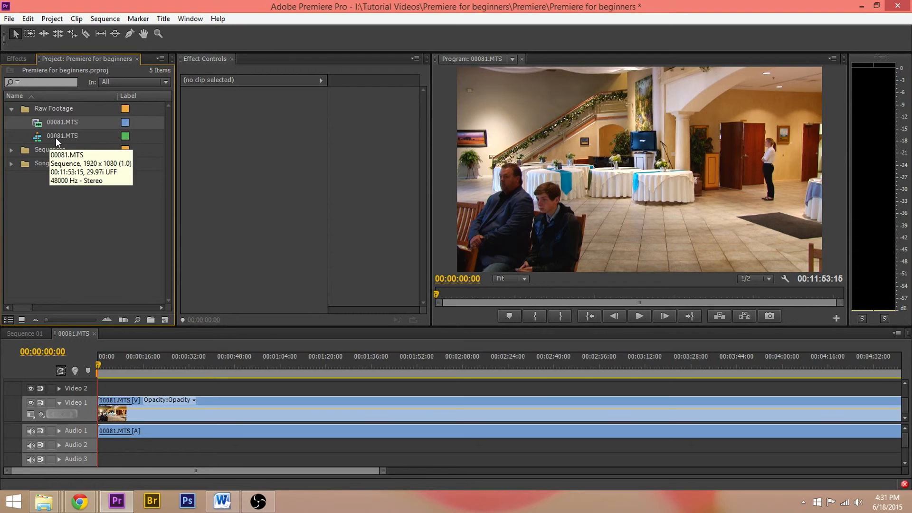
click(56, 135)
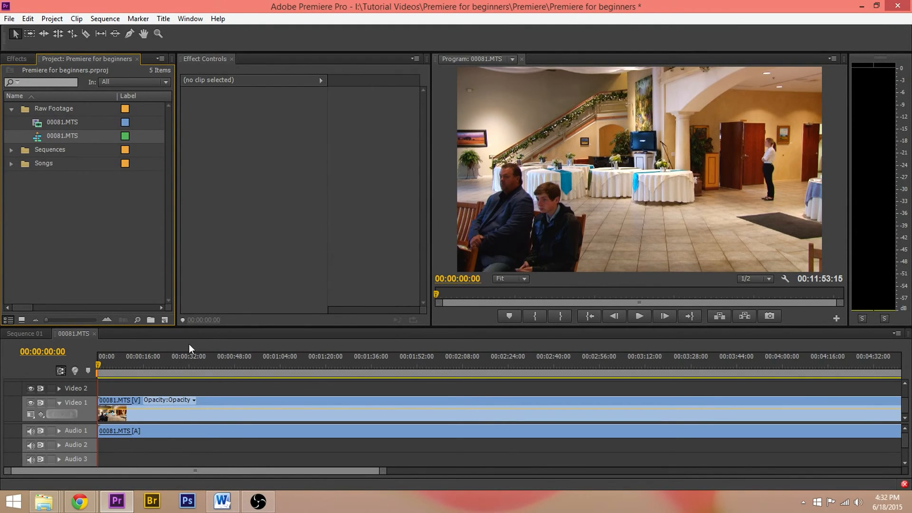
click(187, 364)
key(minus)
key(minus)
key(minus)
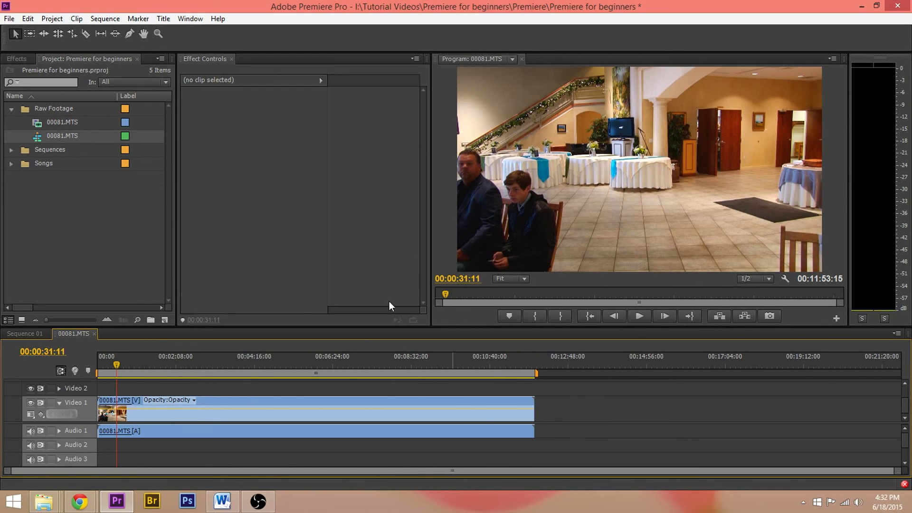
Step: Place the Lee Brice song from the Songs bin at the start of Audio 2 and expand the Audio 1 and Audio 2 tracks
click(13, 164)
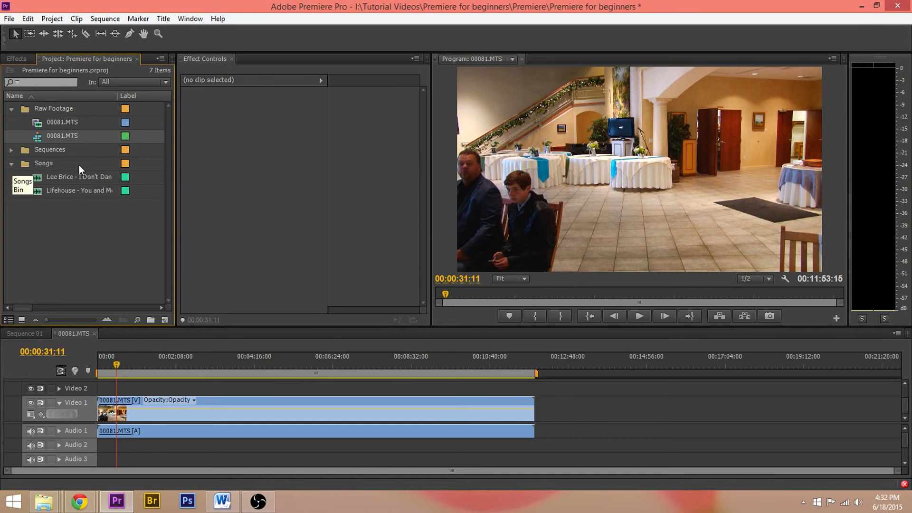
drag(49, 176, 88, 449)
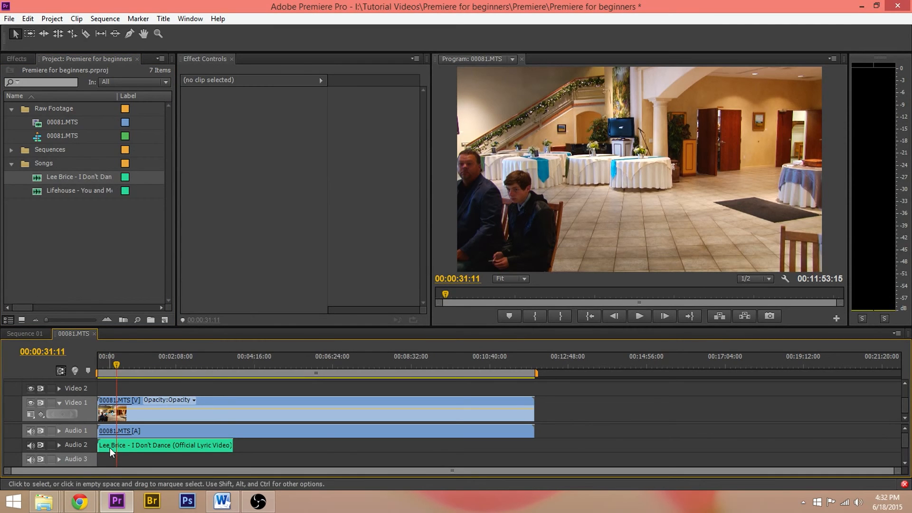
click(59, 431)
click(59, 457)
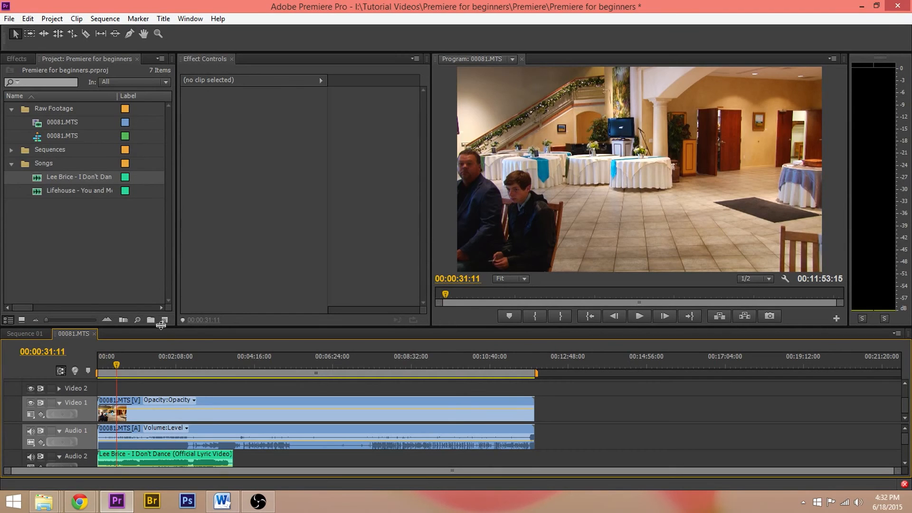
Step: Enlarge the timeline panel and its audio track area, and add the Lifehouse song to Audio 2 a short gap after the first song
drag(161, 325, 161, 271)
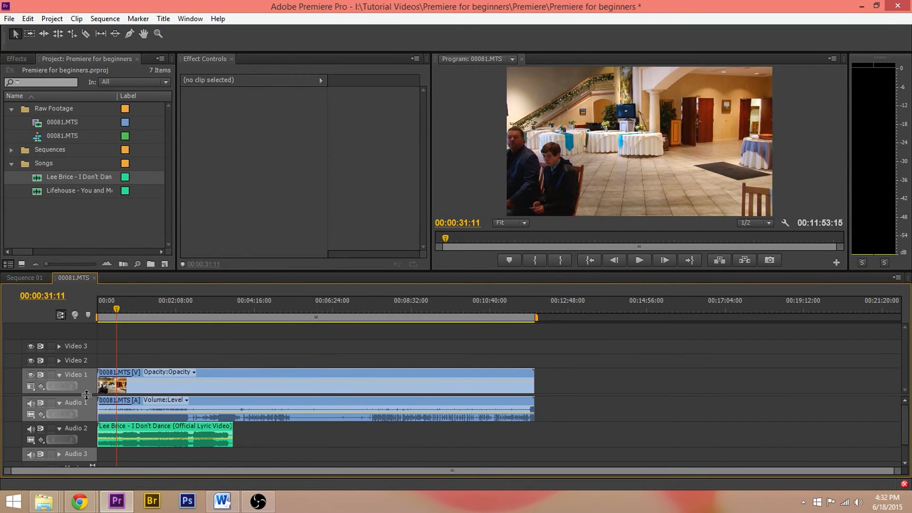
drag(86, 388, 87, 372)
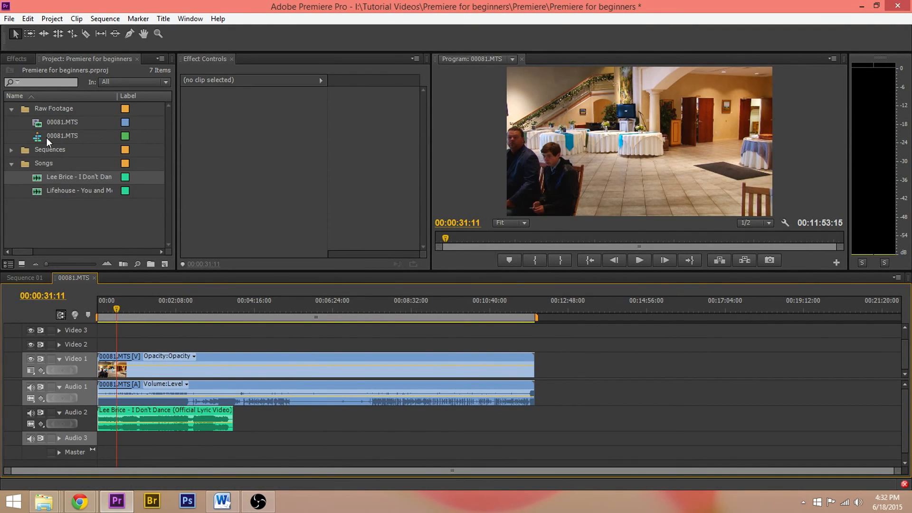
drag(64, 190, 249, 418)
Step: Place a second copy of the 00081.MTS footage directly after the first on Video 1, and scrub the playhead to 00:08:32:10
click(10, 109)
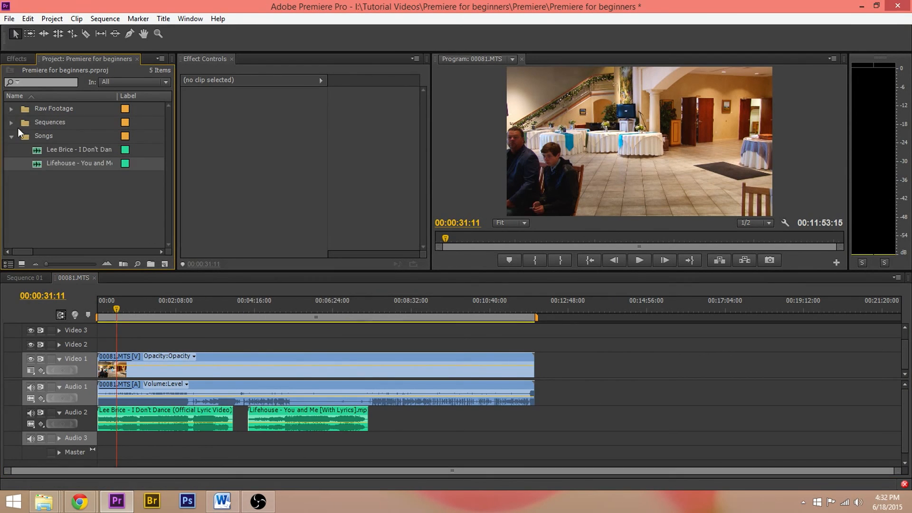
click(11, 109)
drag(58, 125, 535, 365)
drag(542, 314, 481, 314)
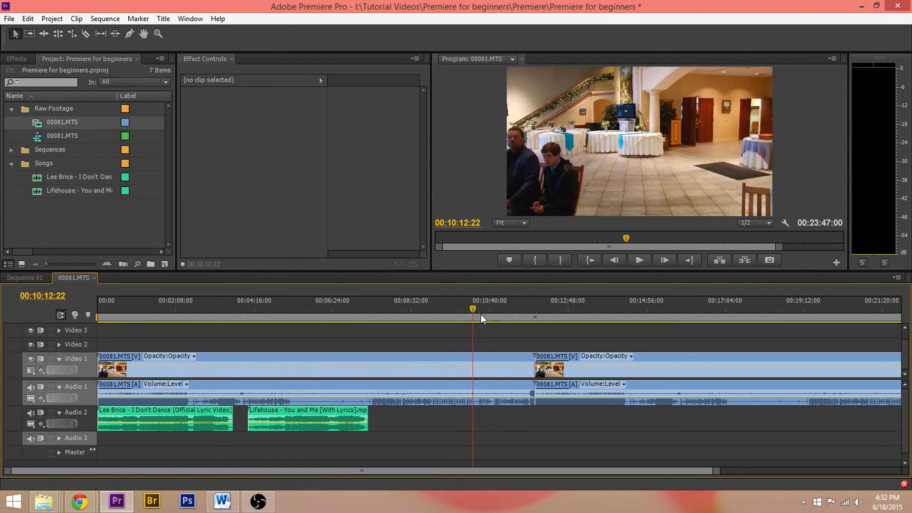
click(533, 311)
click(412, 311)
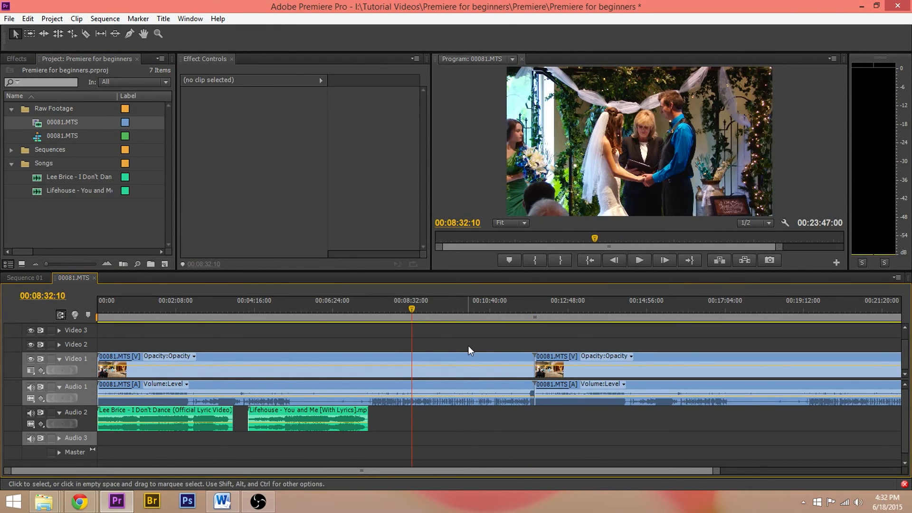